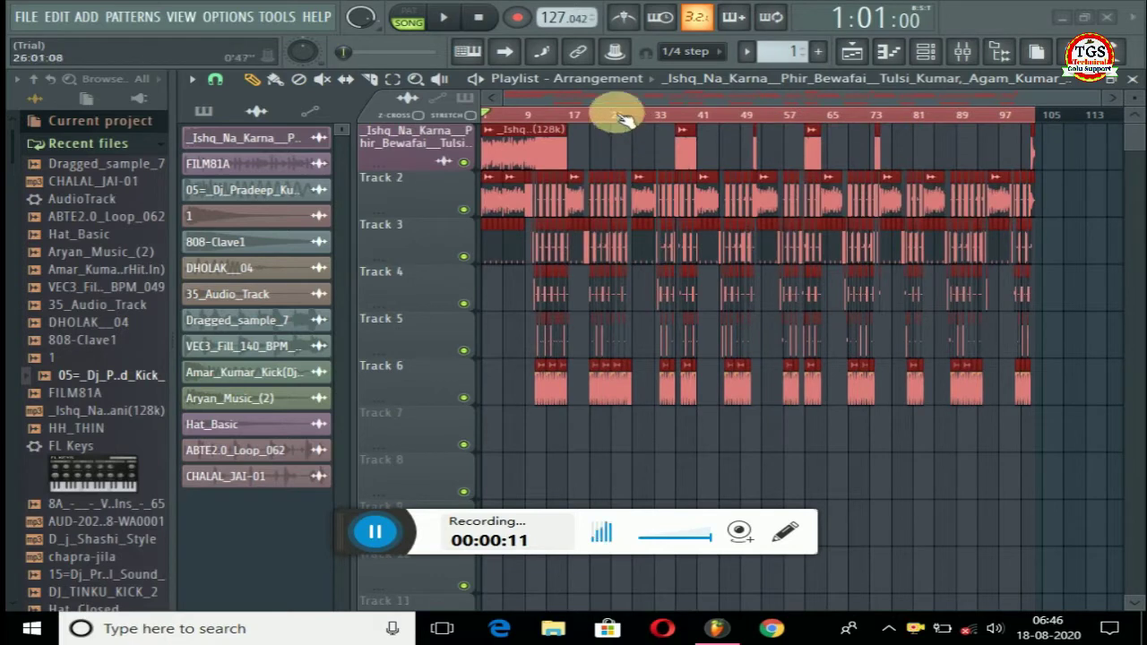
- Play the arrangement from the start and raise the system volume to 60
{"action": "scroll", "coordinate": [502, 121], "scroll_direction": "up", "scroll_amount": 4}
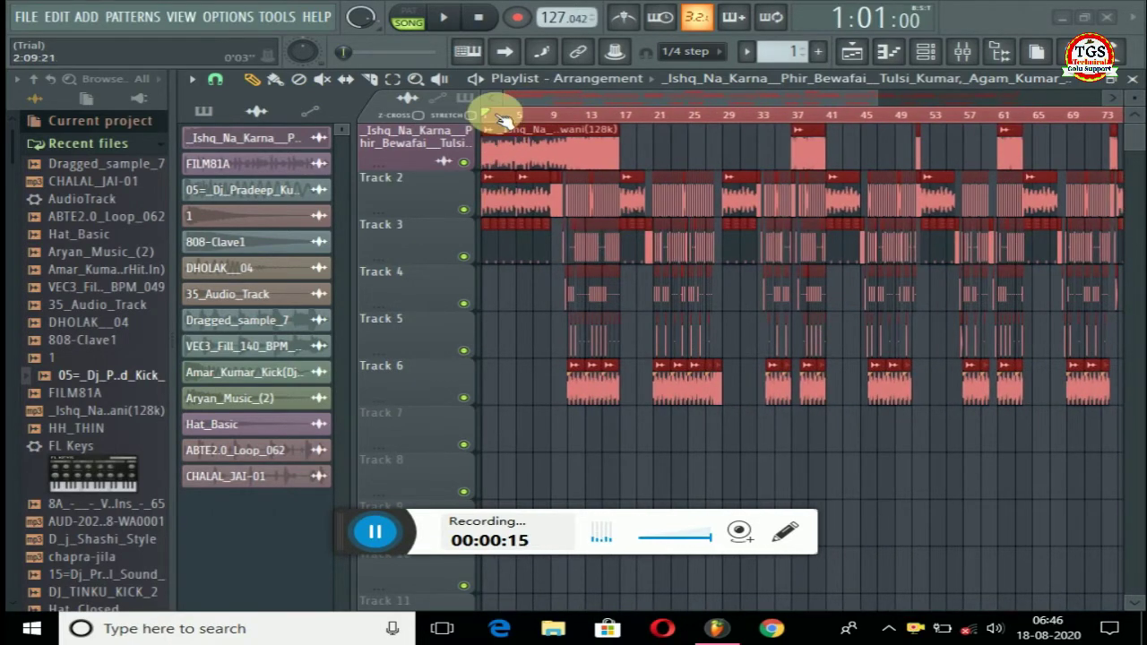
{"action": "scroll", "coordinate": [519, 103], "scroll_direction": "up", "scroll_amount": 4}
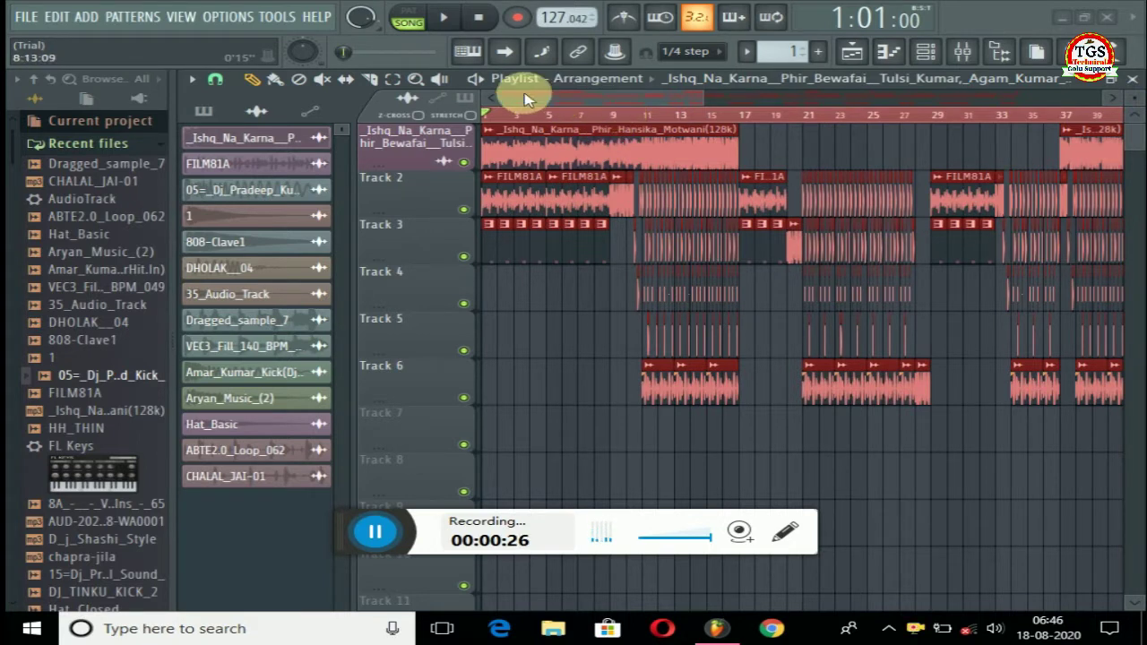
{"action": "key", "text": "space"}
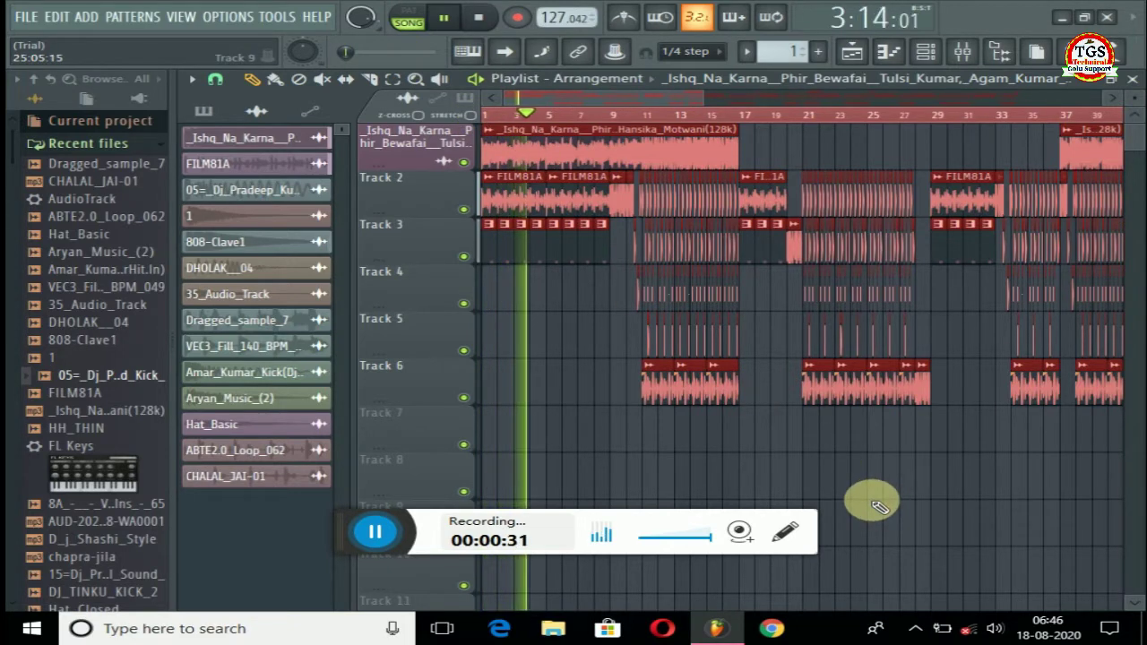
{"action": "key", "text": "XF86AudioLowerVolume"}
{"action": "key", "text": "XF86AudioRaiseVolume"}
{"action": "key", "text": "XF86AudioRaiseVolume"}
{"action": "key", "text": "XF86AudioRaiseVolume"}
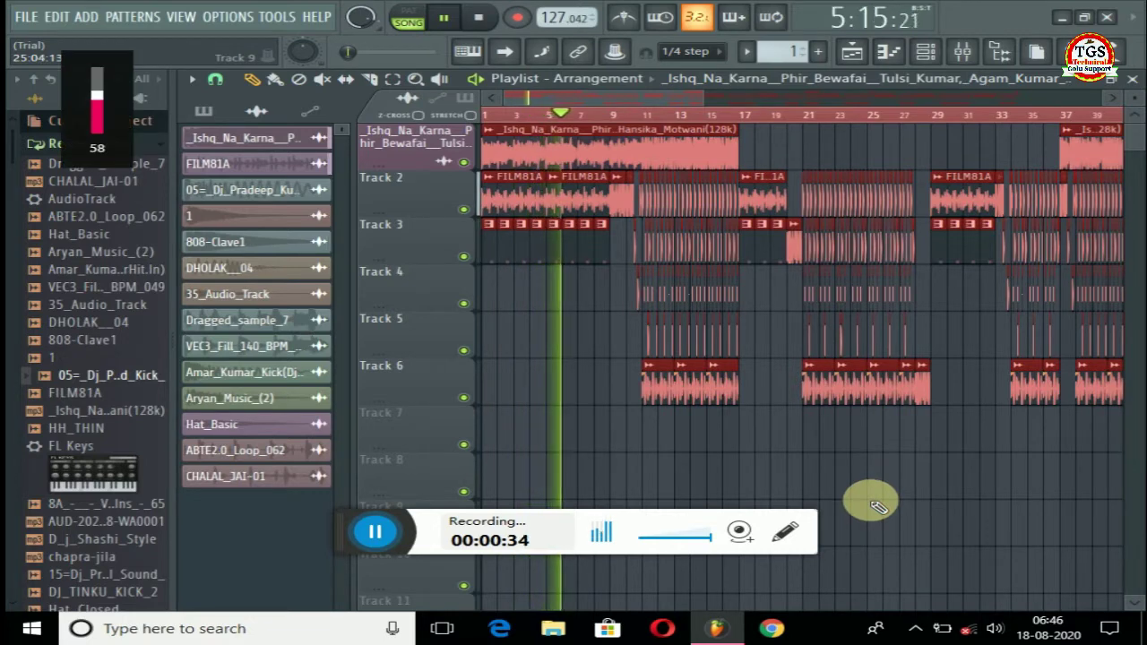
{"action": "key", "text": "XF86AudioRaiseVolume"}
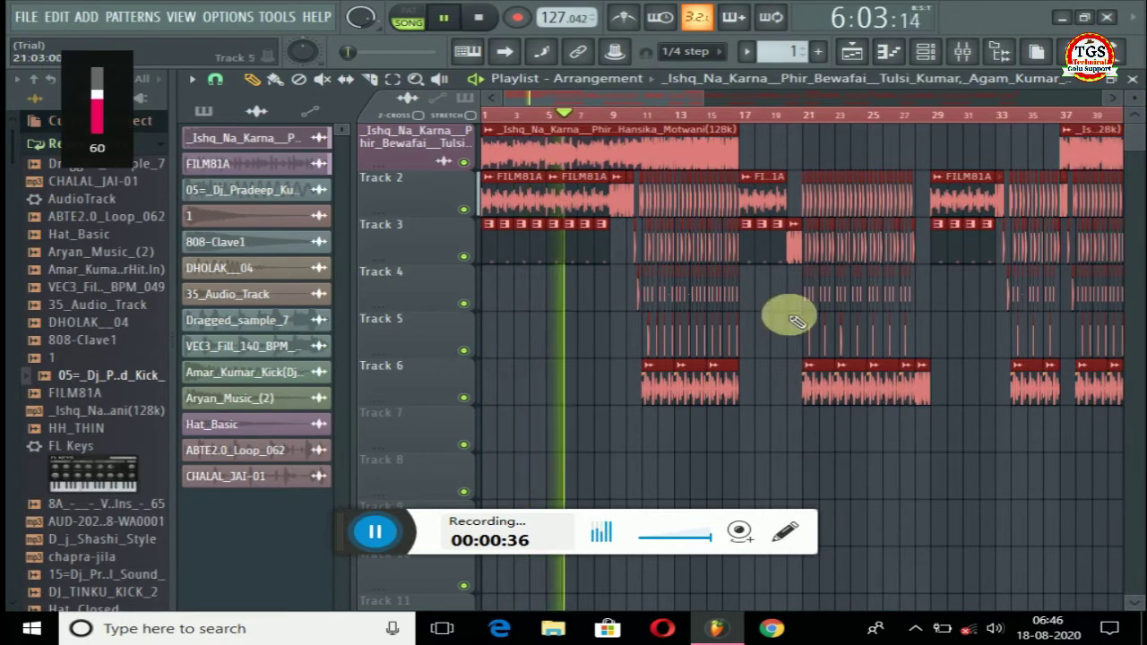
- Listen to the arrangement from bar 9 to just past bar 17, and stop playback
{"action": "left_click", "coordinate": [612, 116]}
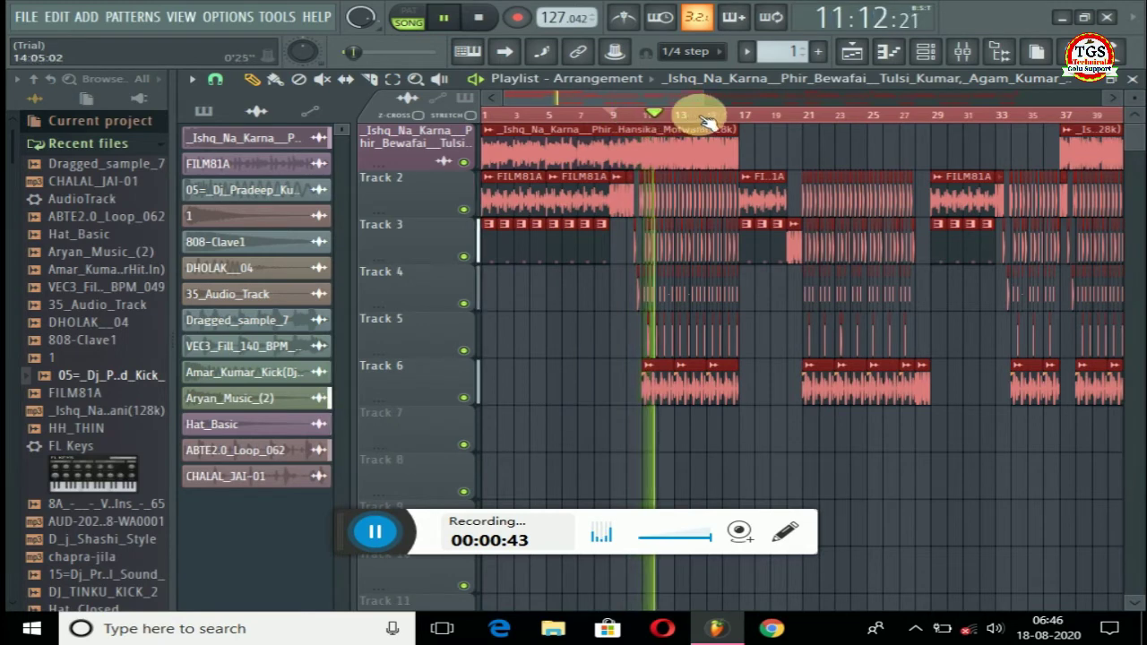
{"action": "scroll", "coordinate": [741, 121], "scroll_direction": "up", "scroll_amount": 2}
{"action": "scroll", "coordinate": [741, 121], "scroll_direction": "up", "scroll_amount": 1}
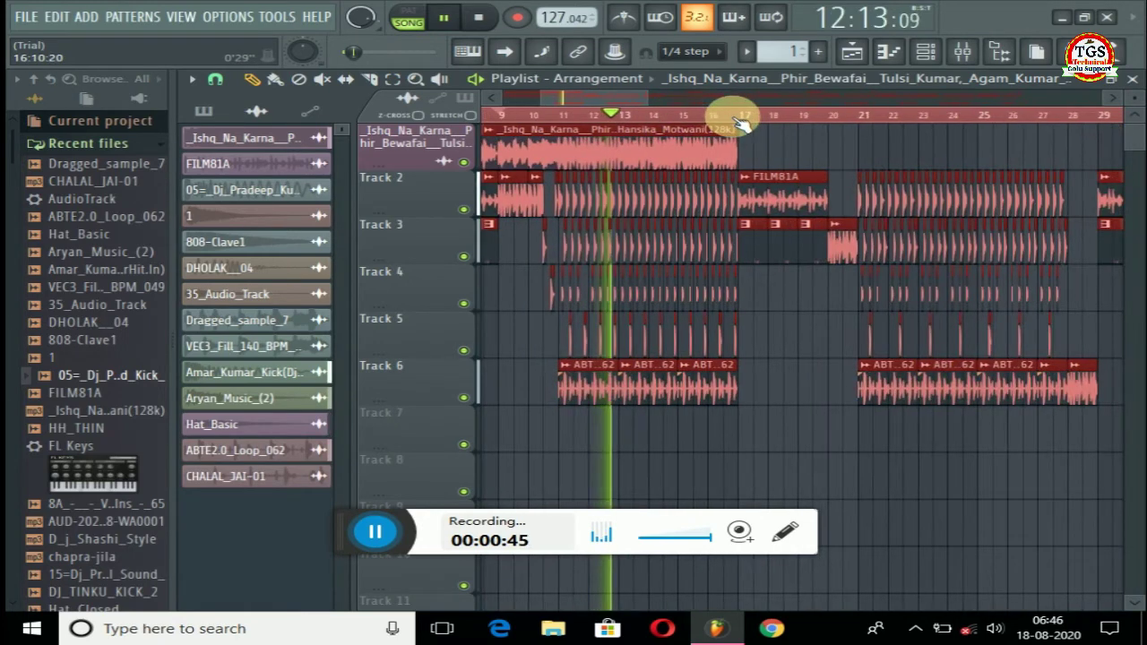
{"action": "scroll", "coordinate": [742, 121], "scroll_direction": "up", "scroll_amount": 1}
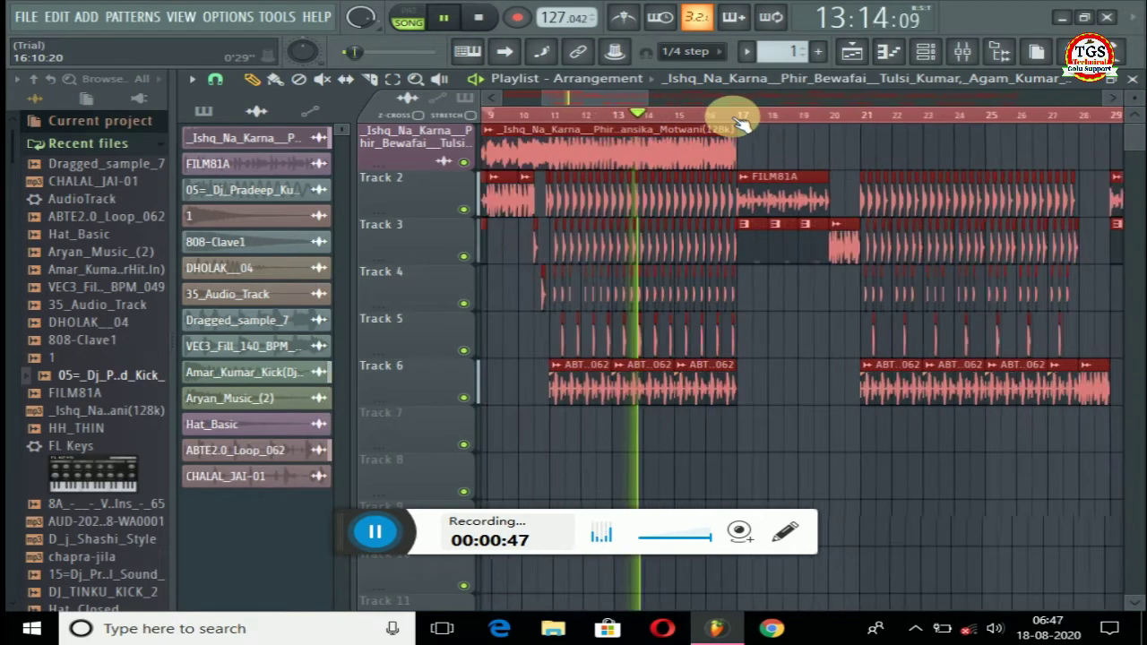
{"action": "scroll", "coordinate": [737, 118], "scroll_direction": "down", "scroll_amount": 3}
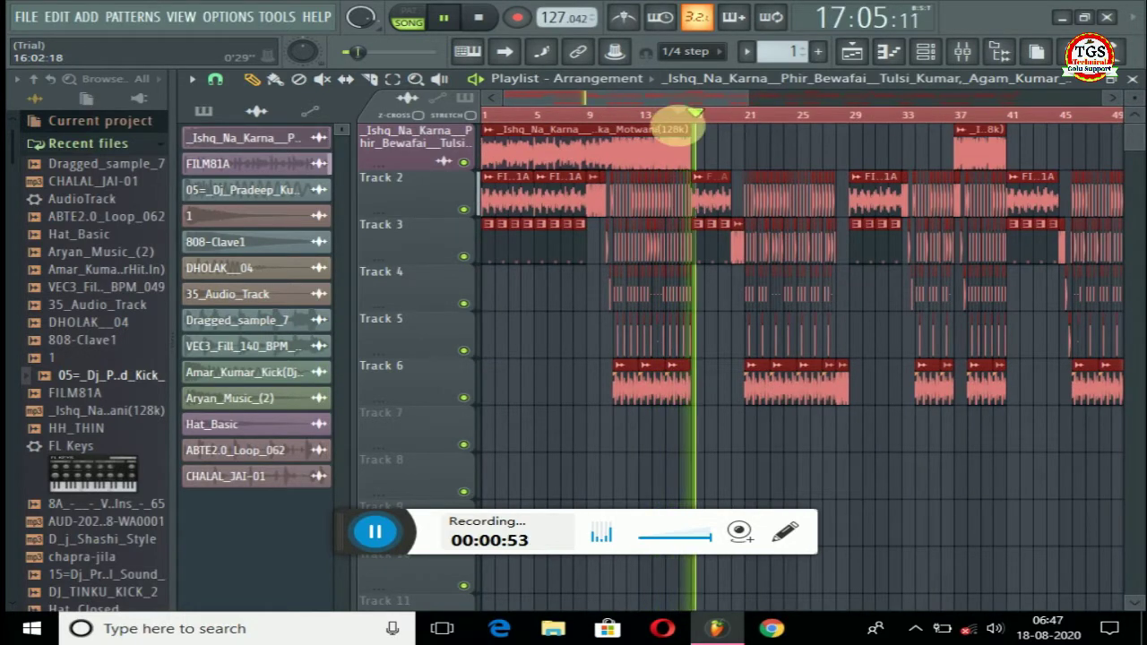
{"action": "key", "text": "space"}
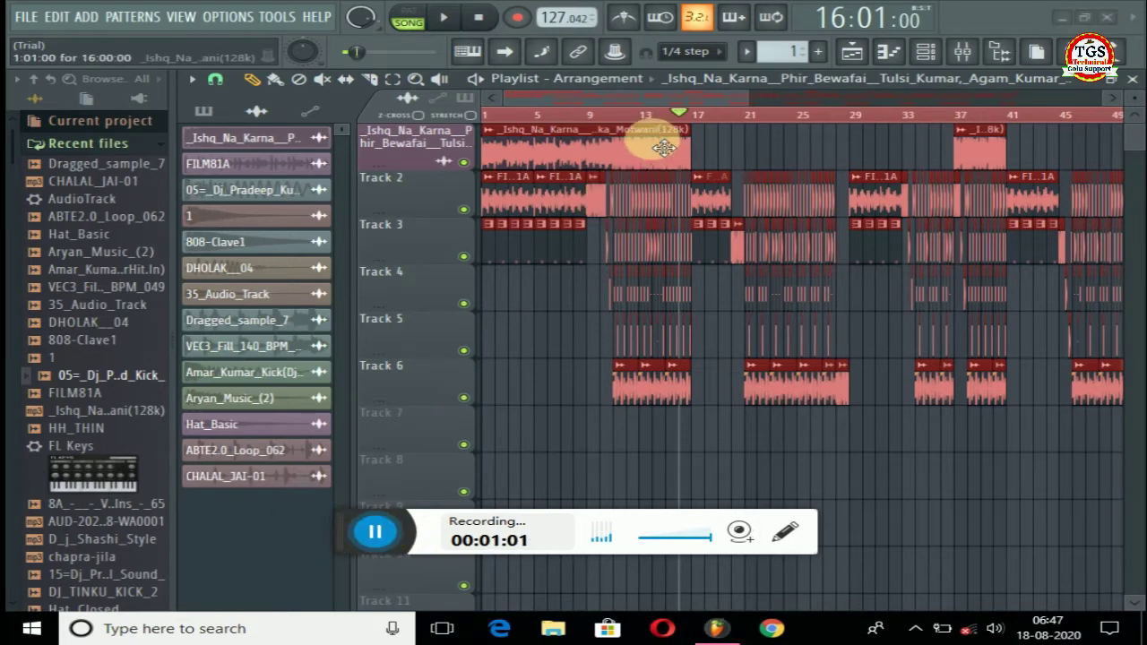
{"action": "scroll", "coordinate": [645, 123], "scroll_direction": "down", "scroll_amount": 3}
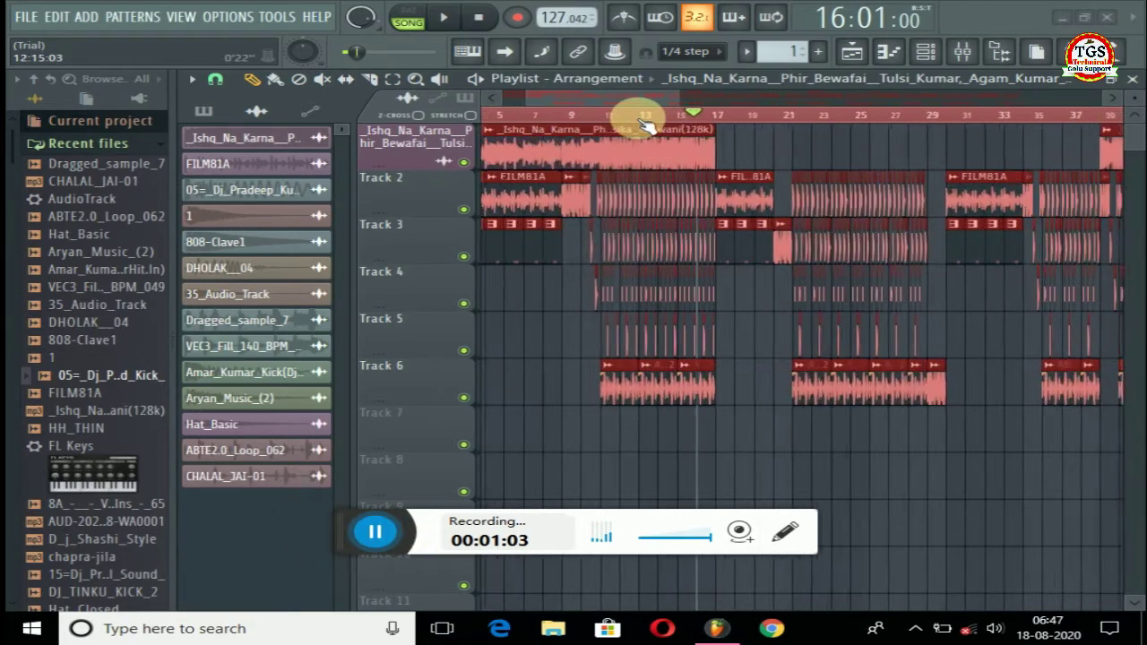
{"action": "scroll", "coordinate": [644, 125], "scroll_direction": "down", "scroll_amount": 2}
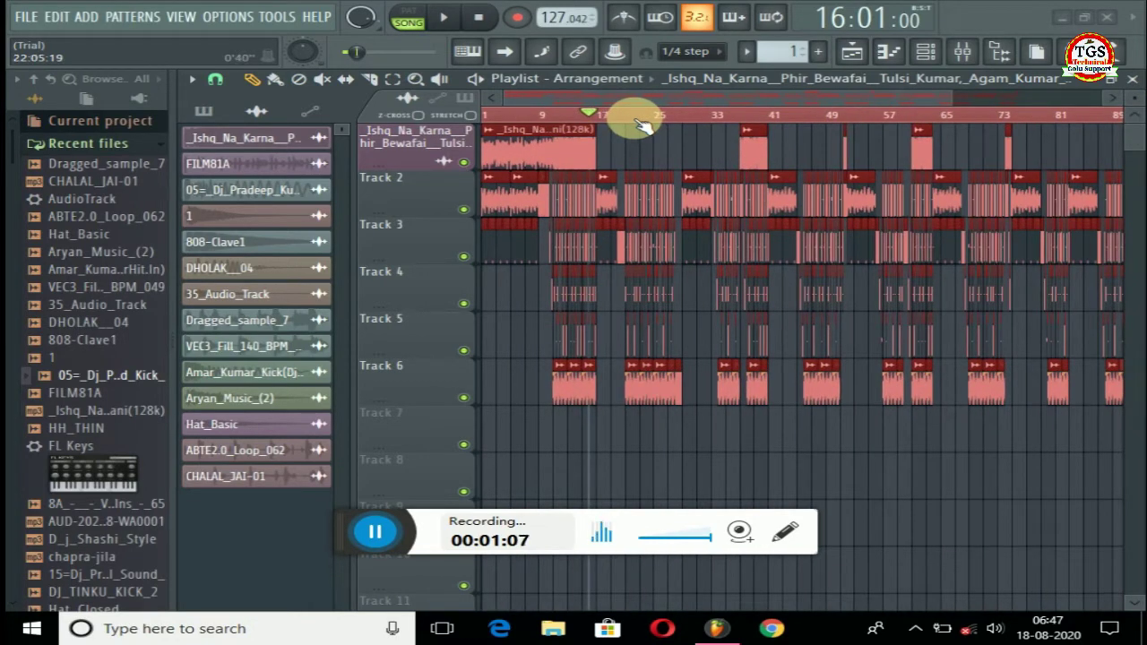
{"action": "scroll", "coordinate": [641, 122], "scroll_direction": "up", "scroll_amount": 3}
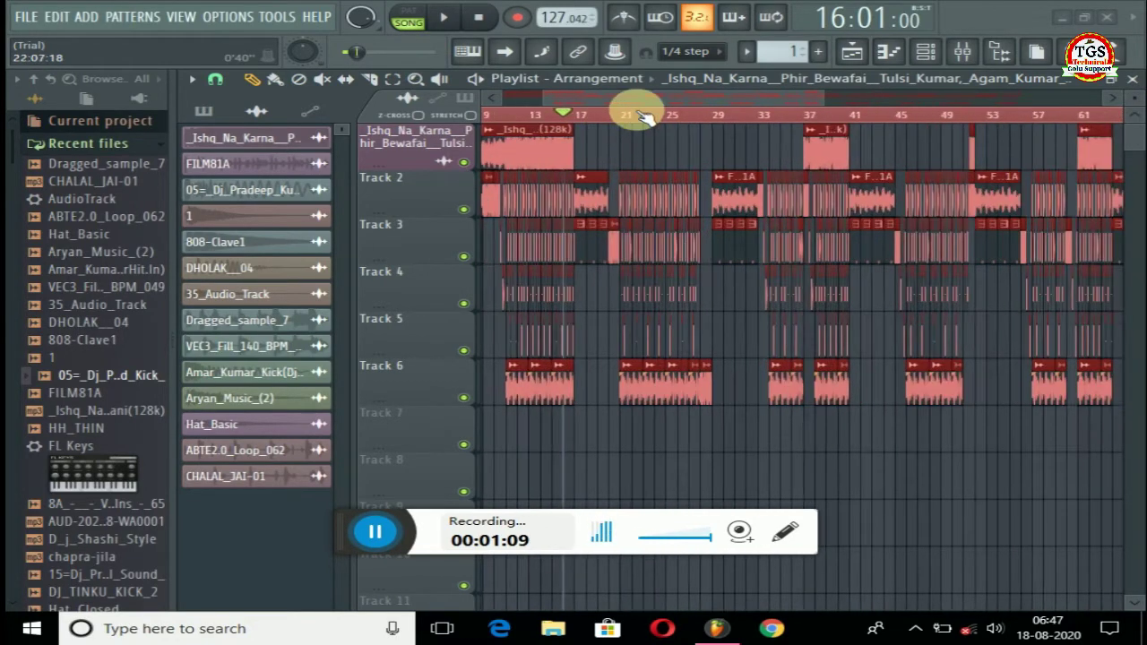
{"action": "scroll", "coordinate": [636, 110], "scroll_direction": "up", "scroll_amount": 2}
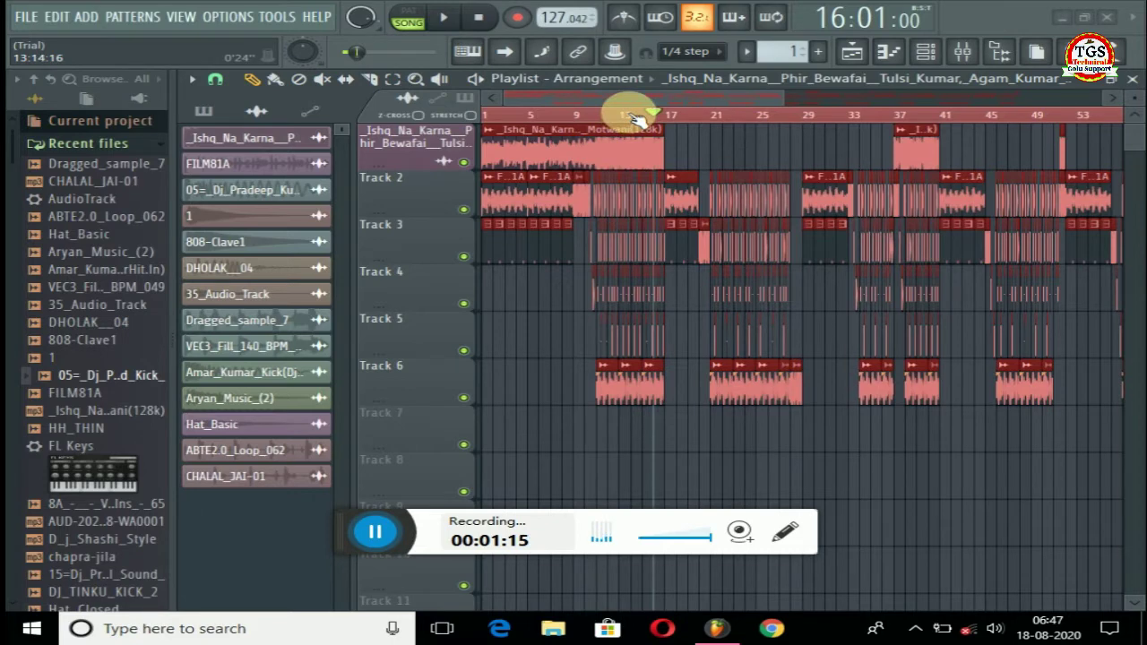
{"action": "scroll", "coordinate": [641, 122], "scroll_direction": "down", "scroll_amount": 4}
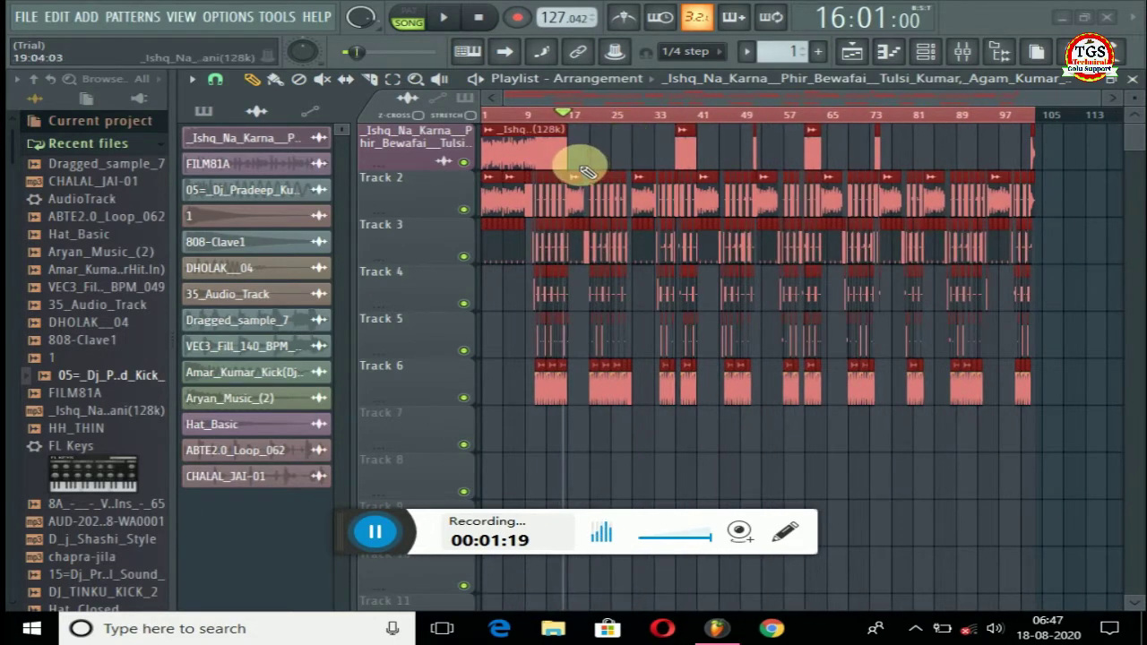
{"action": "left_click_drag", "start_coordinate": [578, 151], "coordinate": [588, 180]}
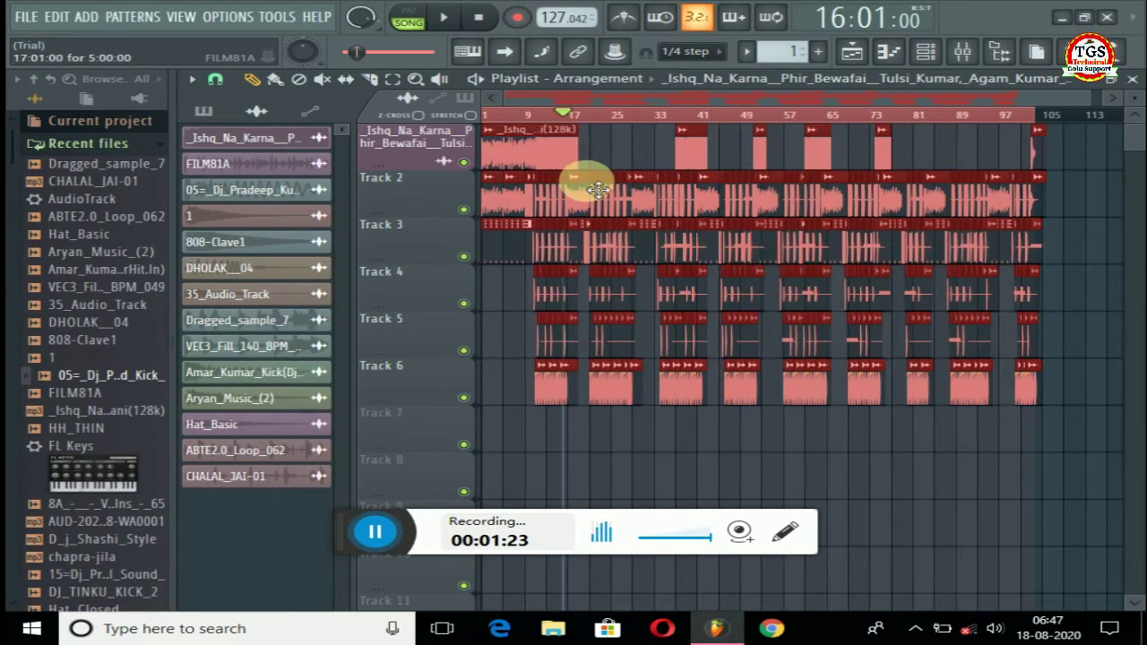
{"action": "key", "text": "ctrl+z"}
- Deselect all clips and lengthen the opening Ishq Na Karna song clip on the first track to 102 bars
{"action": "left_click", "coordinate": [499, 439]}
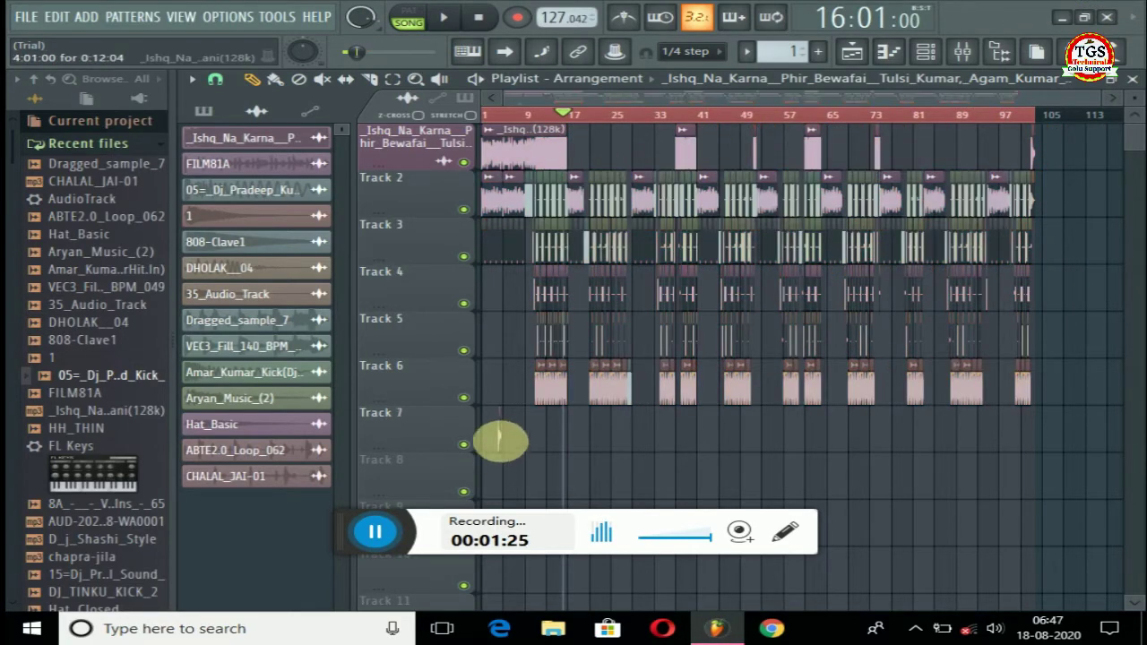
{"action": "left_click_drag", "start_coordinate": [565, 147], "coordinate": [1036, 180]}
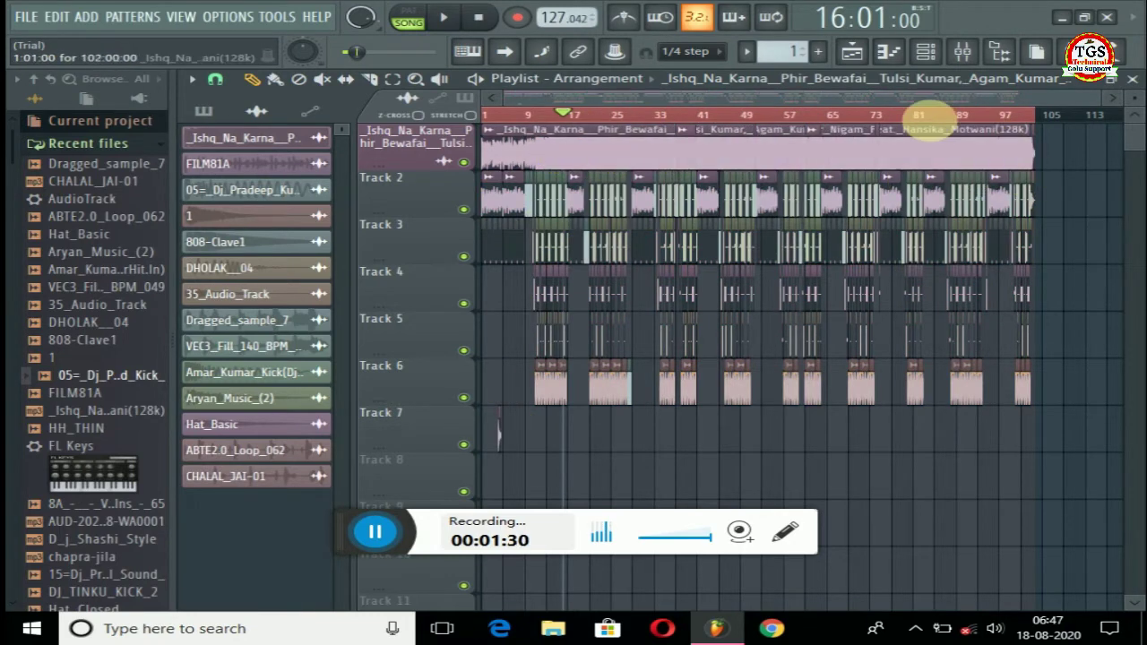
- Inspect the channel settings and waveform of the FILM81A clip at the start of Track 2, and close them
{"action": "scroll", "coordinate": [531, 121], "scroll_direction": "up", "scroll_amount": 2}
{"action": "scroll", "coordinate": [529, 116], "scroll_direction": "up", "scroll_amount": 4}
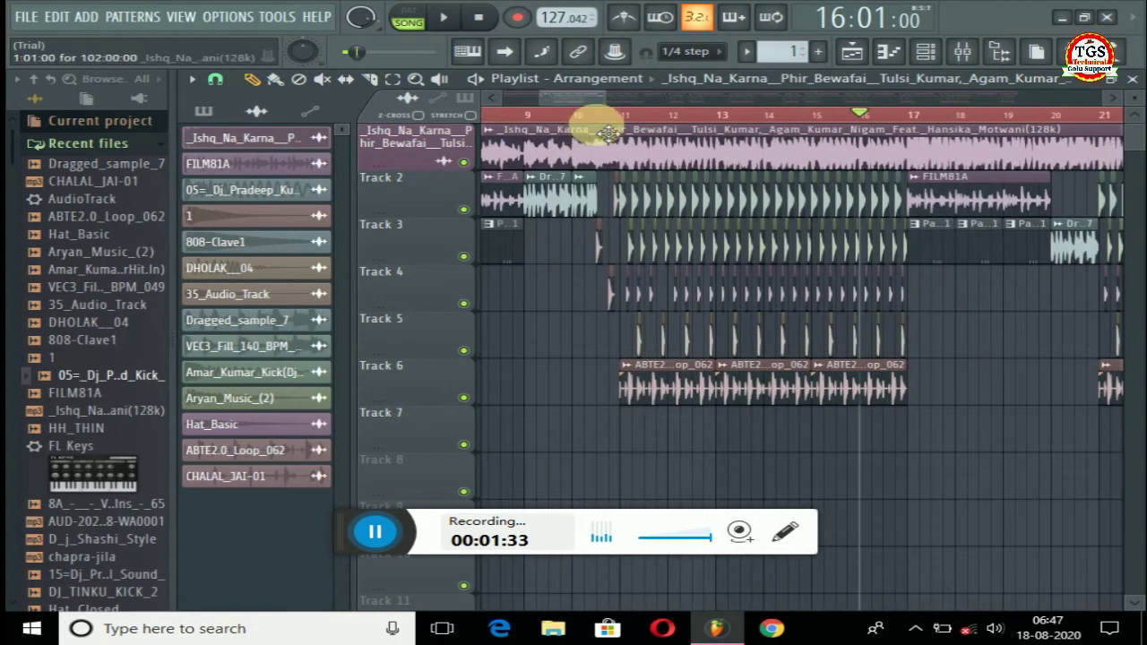
{"action": "left_click_drag", "start_coordinate": [585, 98], "coordinate": [567, 92]}
{"action": "scroll", "coordinate": [580, 115], "scroll_direction": "up", "scroll_amount": 1}
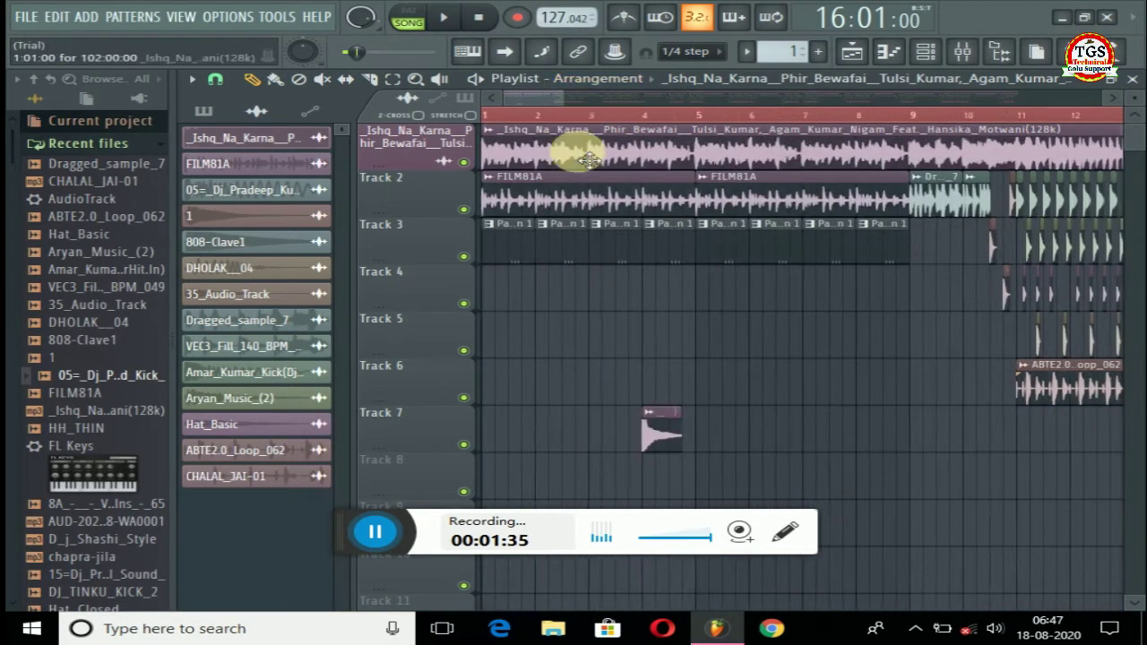
{"action": "double_click", "coordinate": [595, 212]}
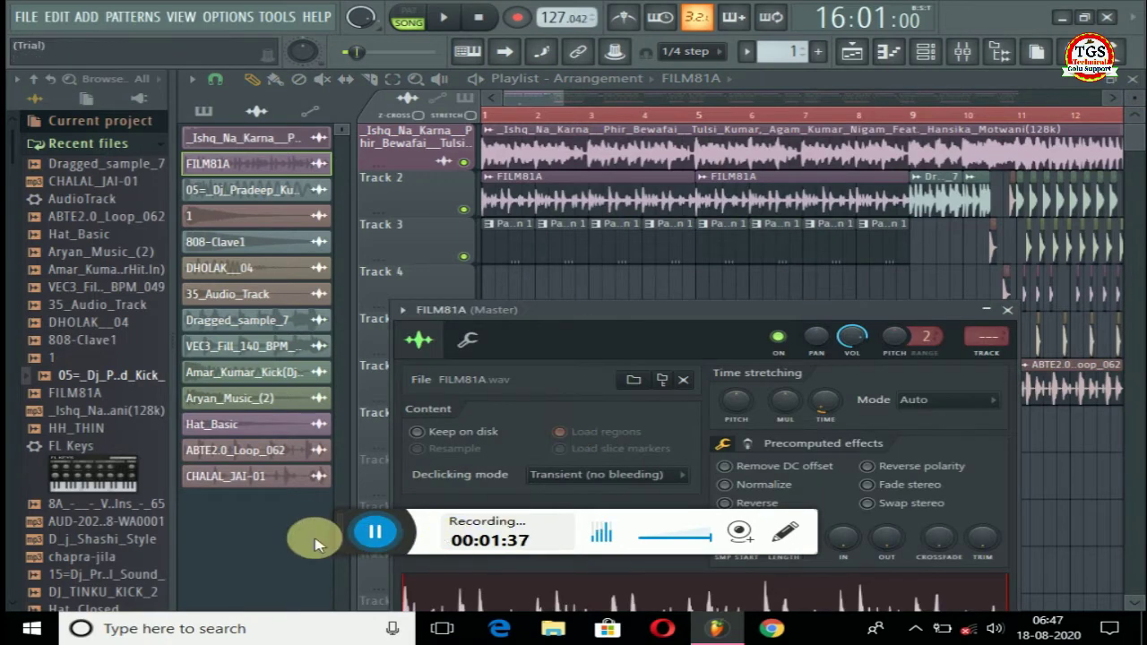
{"action": "left_click_drag", "start_coordinate": [334, 538], "coordinate": [594, 576]}
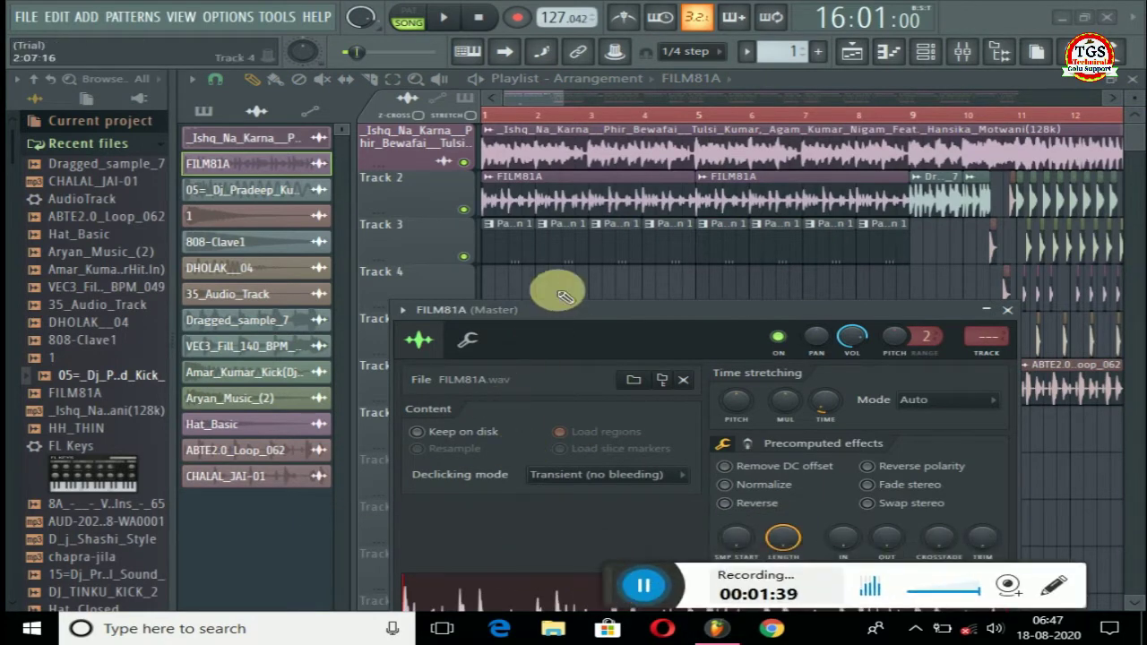
{"action": "left_click_drag", "start_coordinate": [573, 318], "coordinate": [510, 105]}
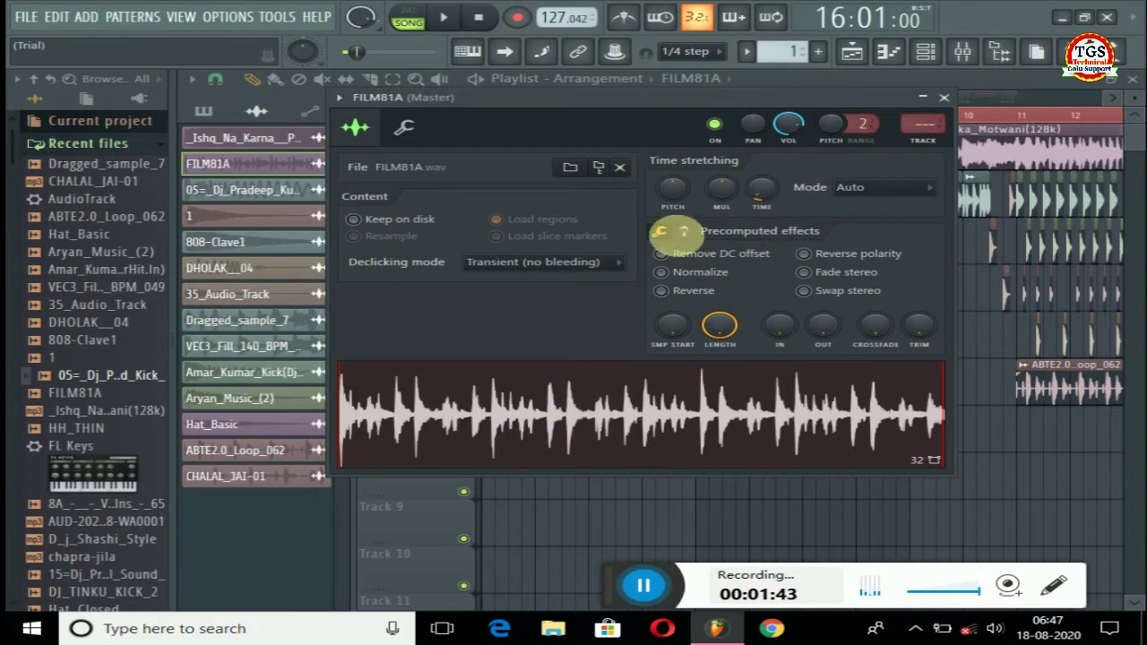
{"action": "left_click", "coordinate": [945, 98]}
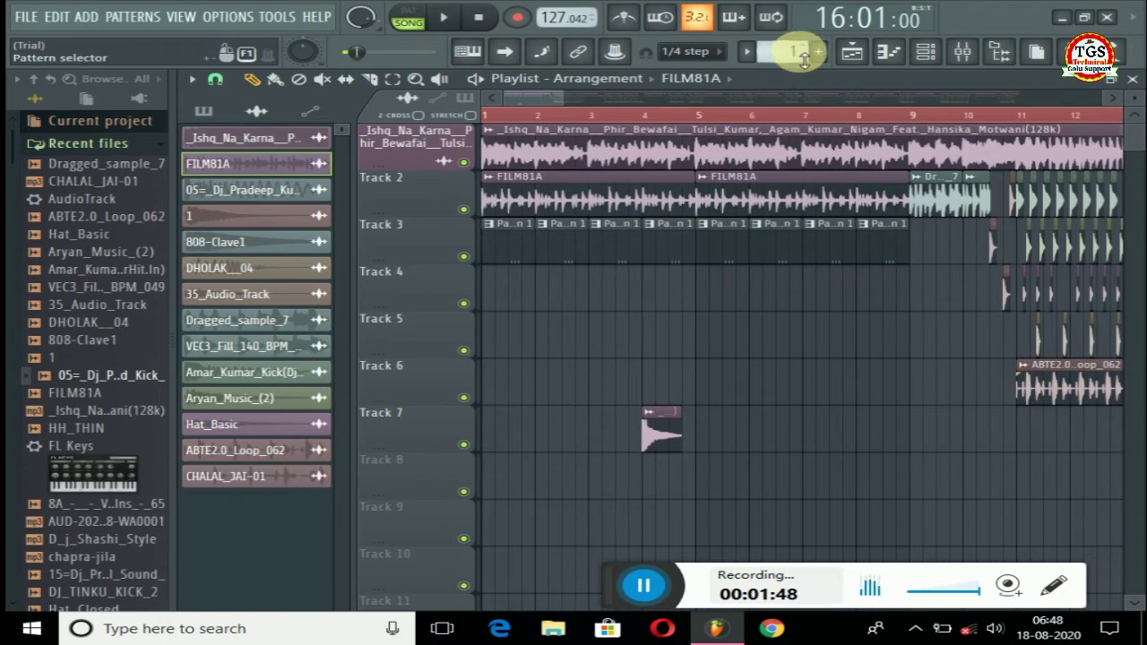
- Adjust the time-stretching pitch of the 808-Clave1 sample from the channel rack, leaving its stretch mode on Auto
{"action": "left_click", "coordinate": [925, 51]}
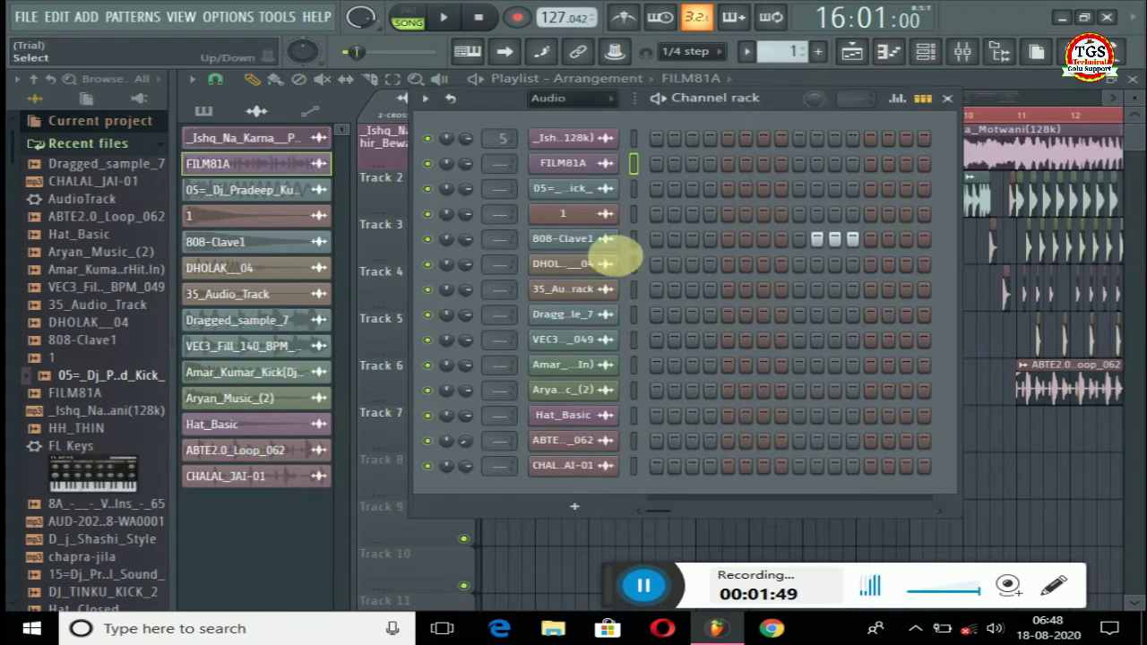
{"action": "left_click", "coordinate": [551, 238]}
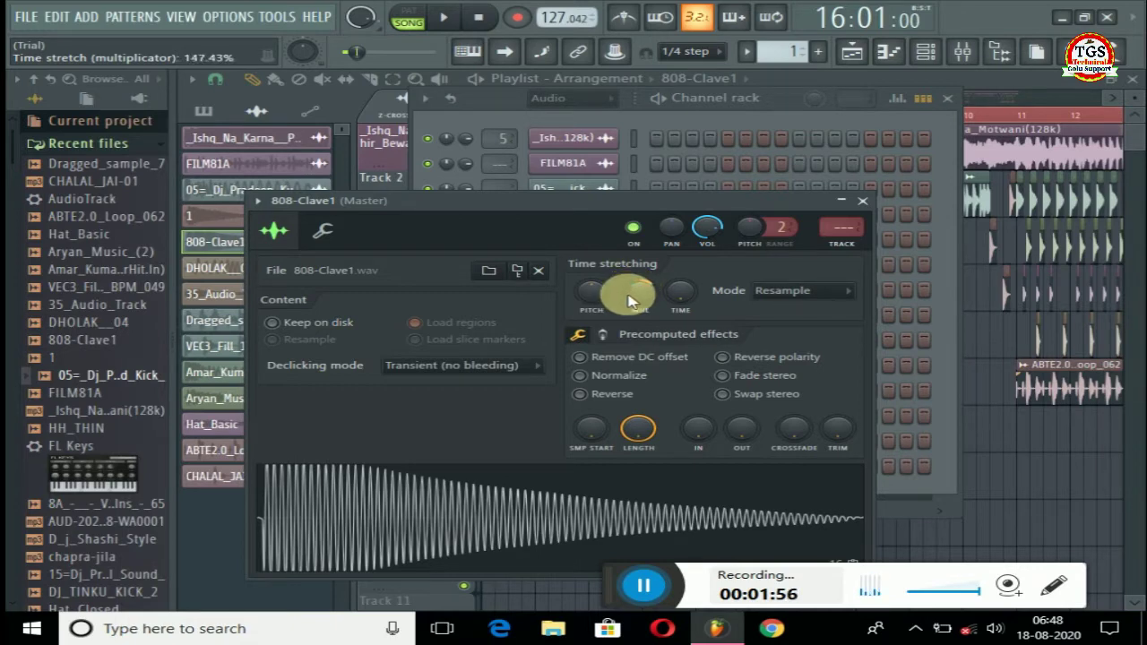
{"action": "left_click_drag", "start_coordinate": [598, 298], "coordinate": [596, 295]}
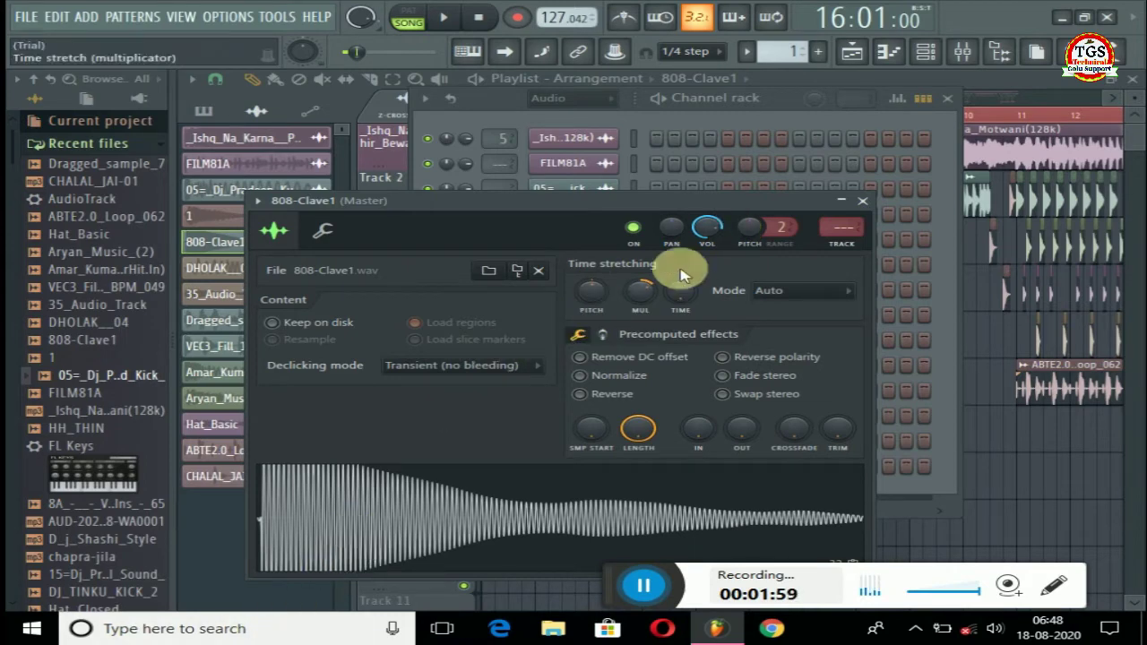
{"action": "left_click", "coordinate": [862, 201]}
{"action": "left_click", "coordinate": [950, 101]}
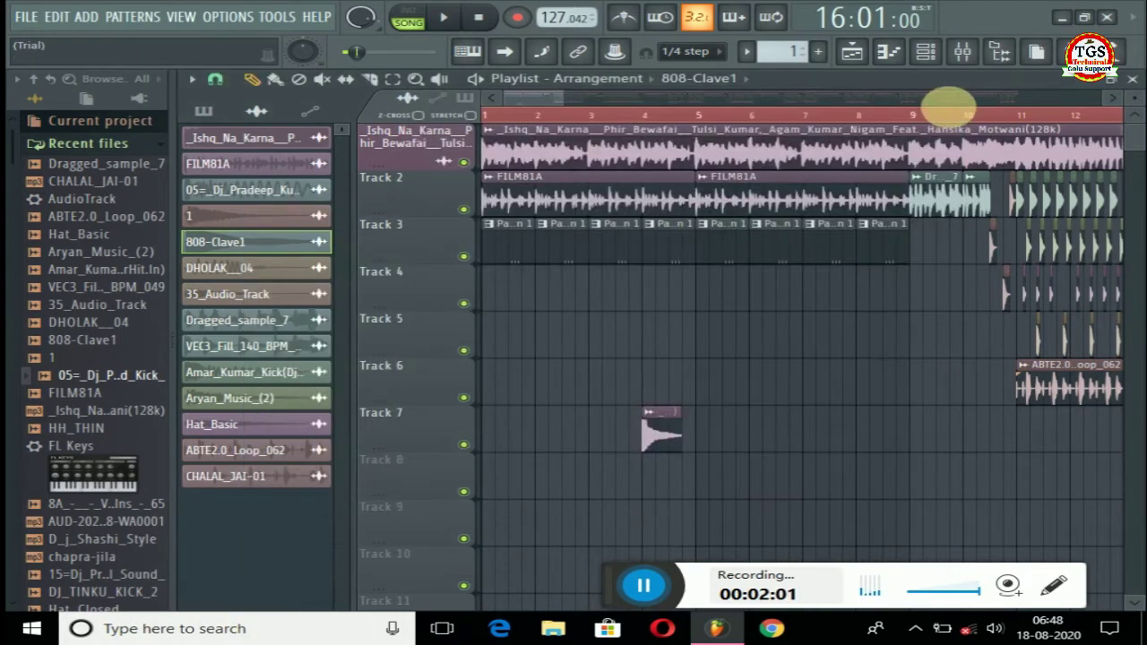
- Delete the stray clip from Track 7 and move the playhead to bar 9
{"action": "right_click", "coordinate": [678, 436]}
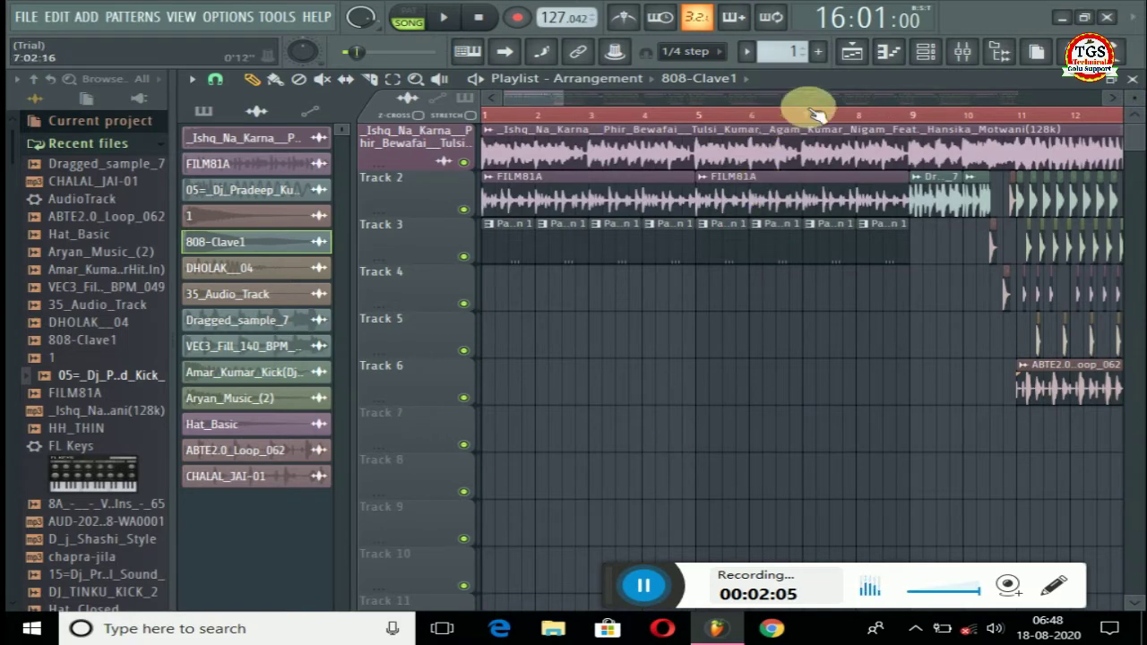
{"action": "scroll", "coordinate": [811, 108], "scroll_direction": "down", "scroll_amount": 3}
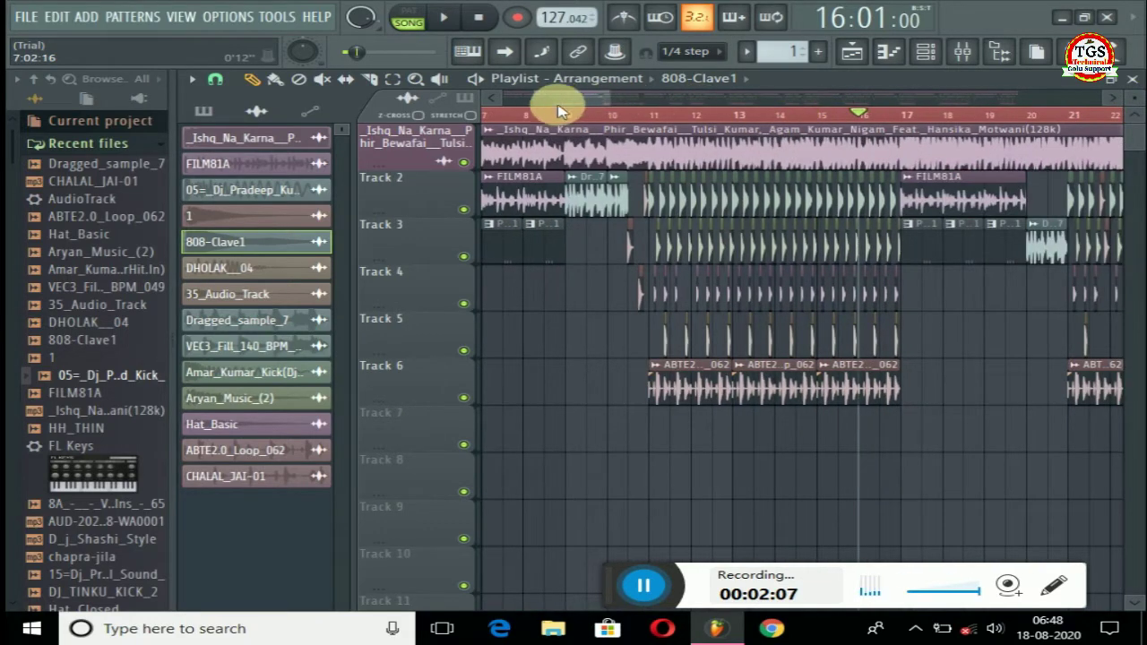
{"action": "left_click", "coordinate": [566, 115]}
{"action": "scroll", "coordinate": [560, 112], "scroll_direction": "up", "scroll_amount": 4}
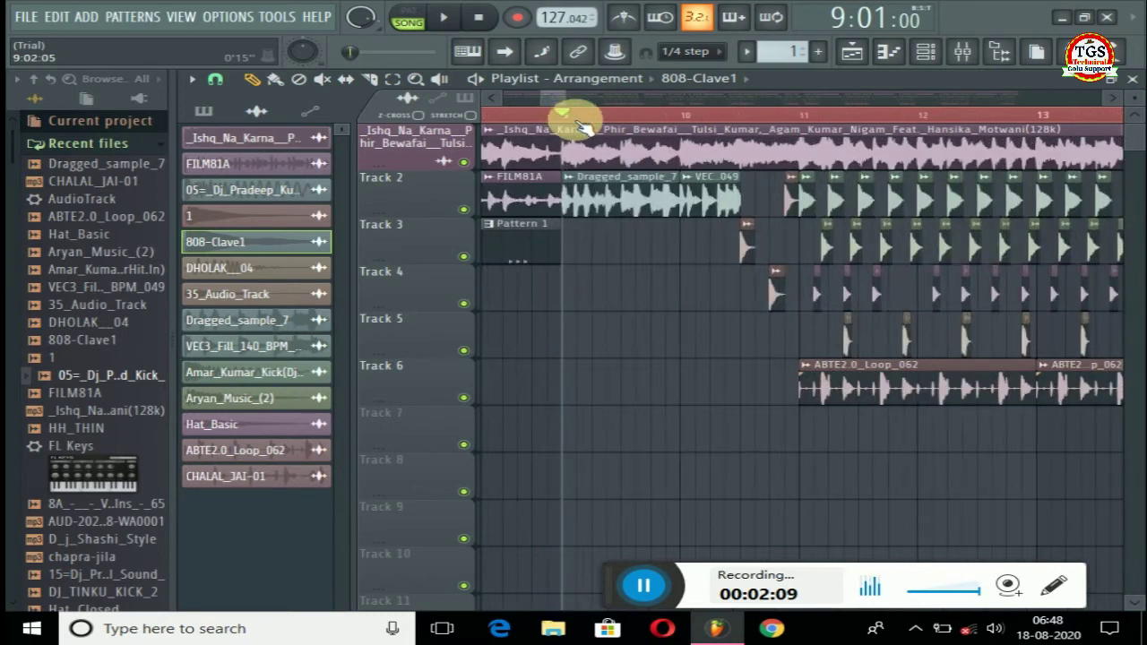
- Inspect the channel settings and waveforms of the Dragged_sample_7 and VEC3_Fill_140_BPM_049 clips on Track 2
{"action": "double_click", "coordinate": [661, 206]}
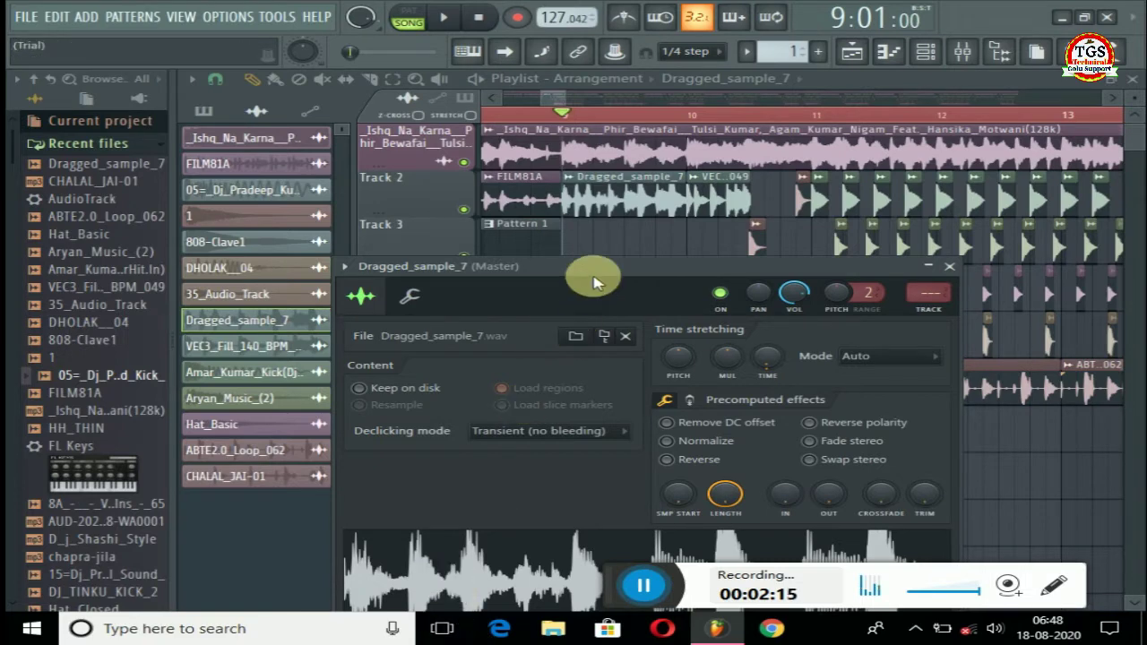
{"action": "left_click_drag", "start_coordinate": [589, 269], "coordinate": [504, 51]}
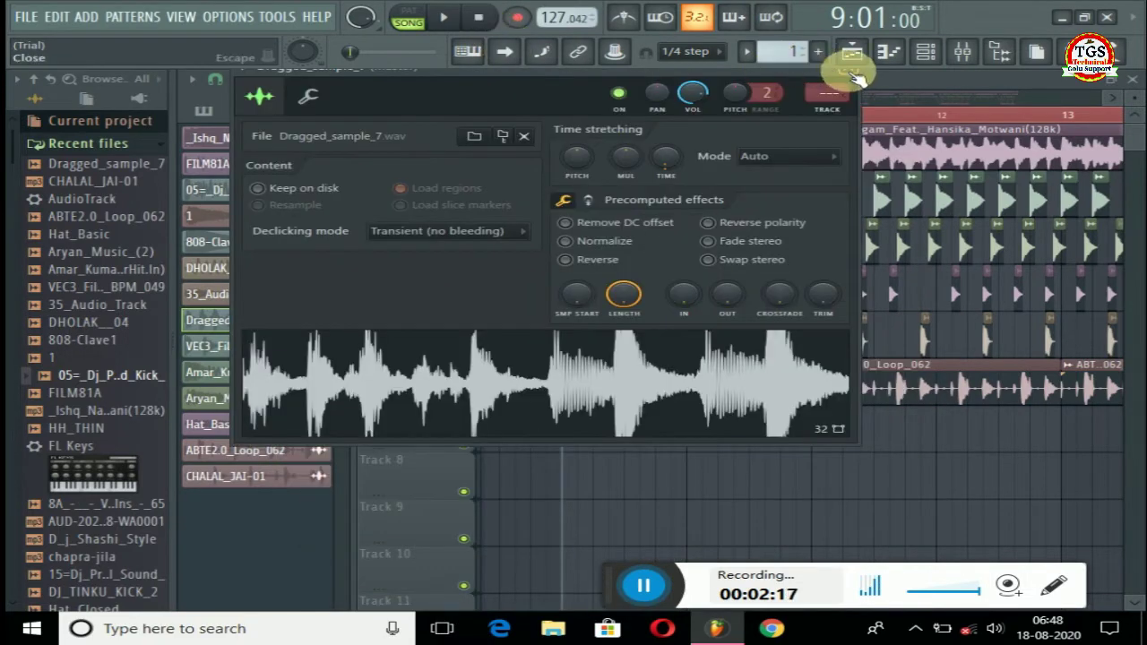
{"action": "left_click", "coordinate": [853, 73]}
{"action": "double_click", "coordinate": [728, 206]}
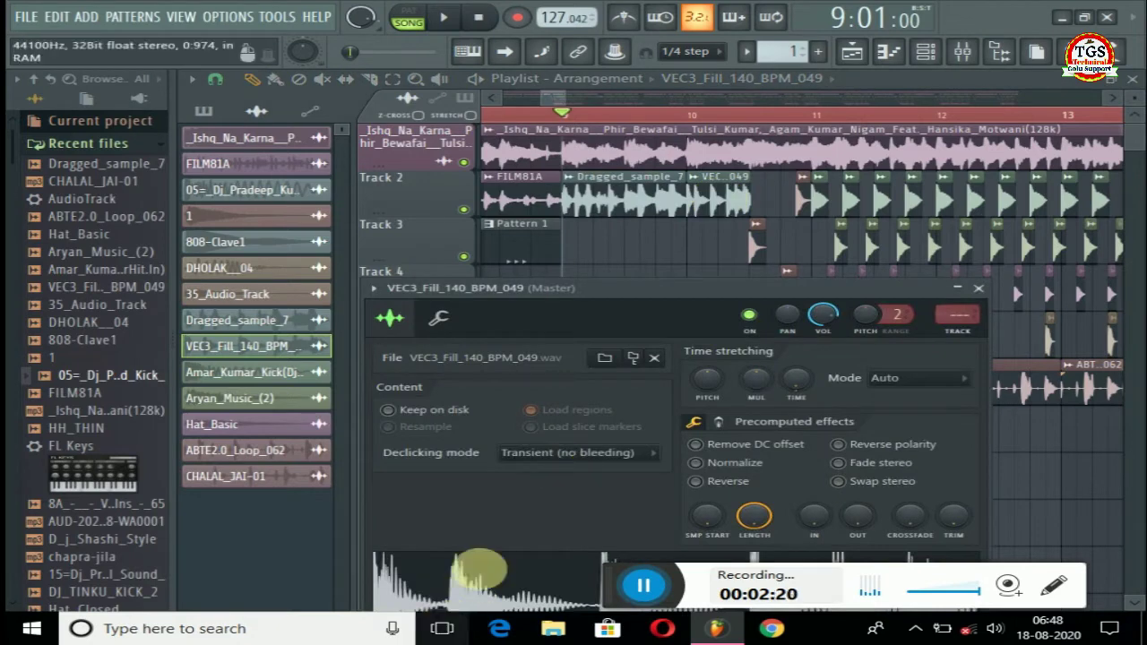
{"action": "left_click_drag", "start_coordinate": [672, 290], "coordinate": [526, 163]}
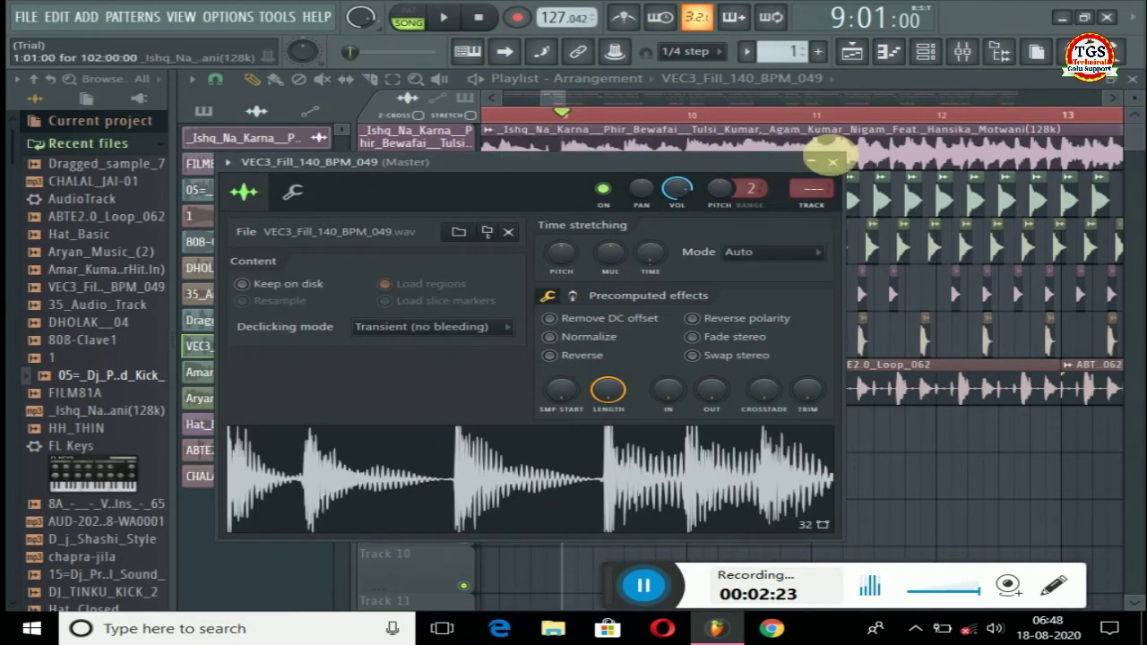
- Close the fill sample's settings, then inspect the channel settings and waveform of the clip named 1 on Track 3
{"action": "left_click", "coordinate": [832, 162]}
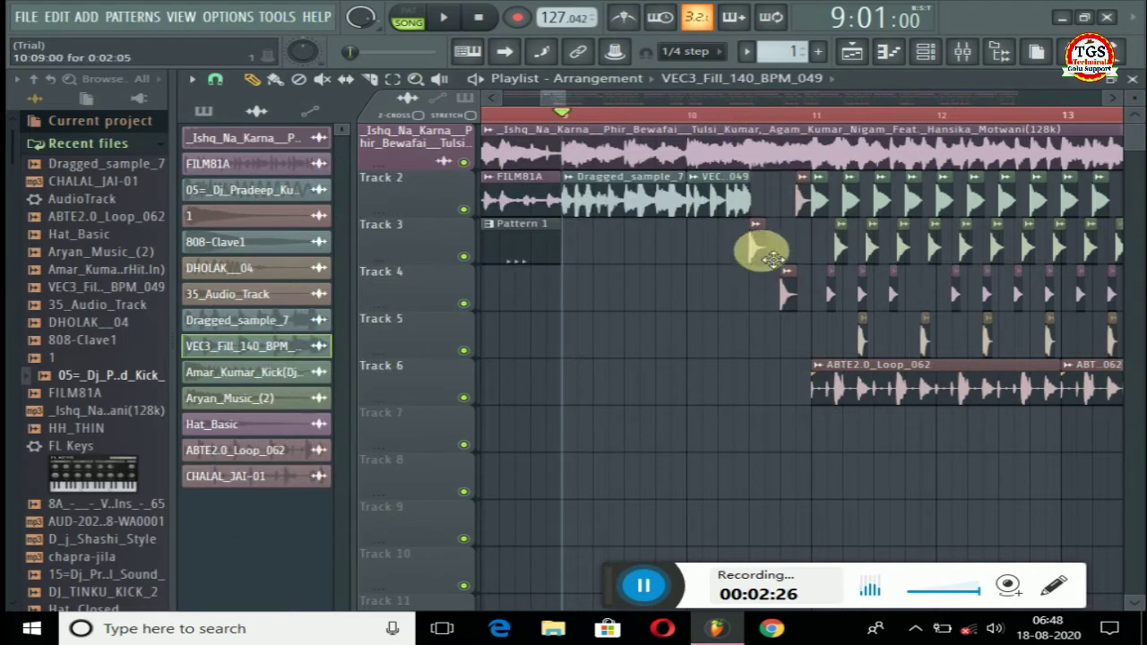
{"action": "double_click", "coordinate": [771, 258]}
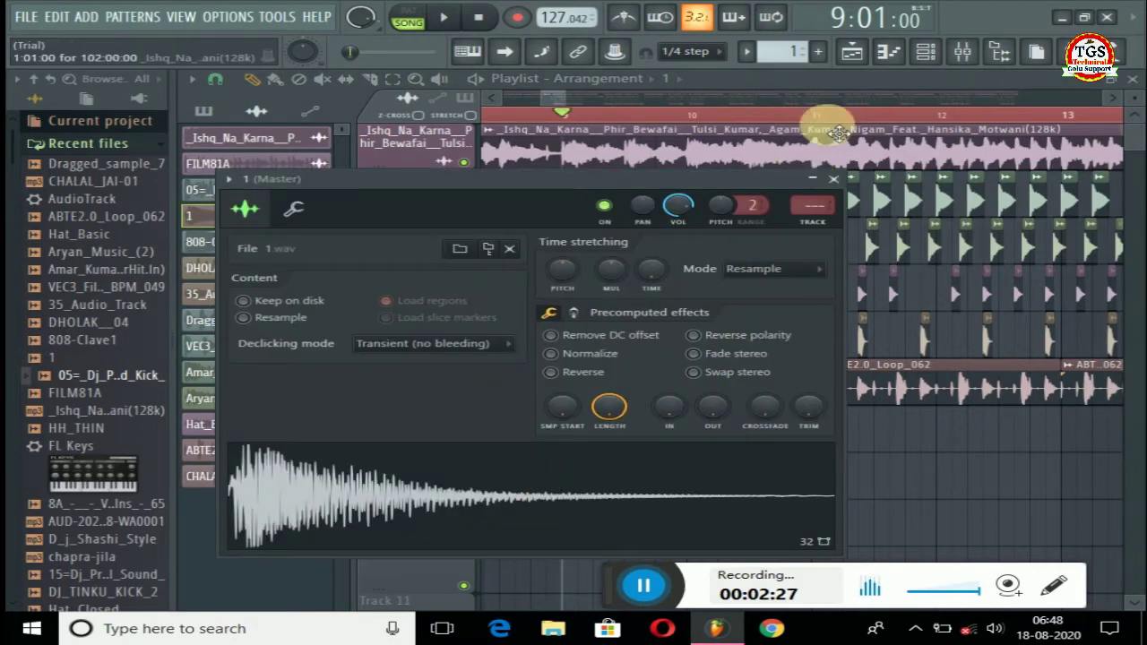
{"action": "left_click", "coordinate": [832, 180]}
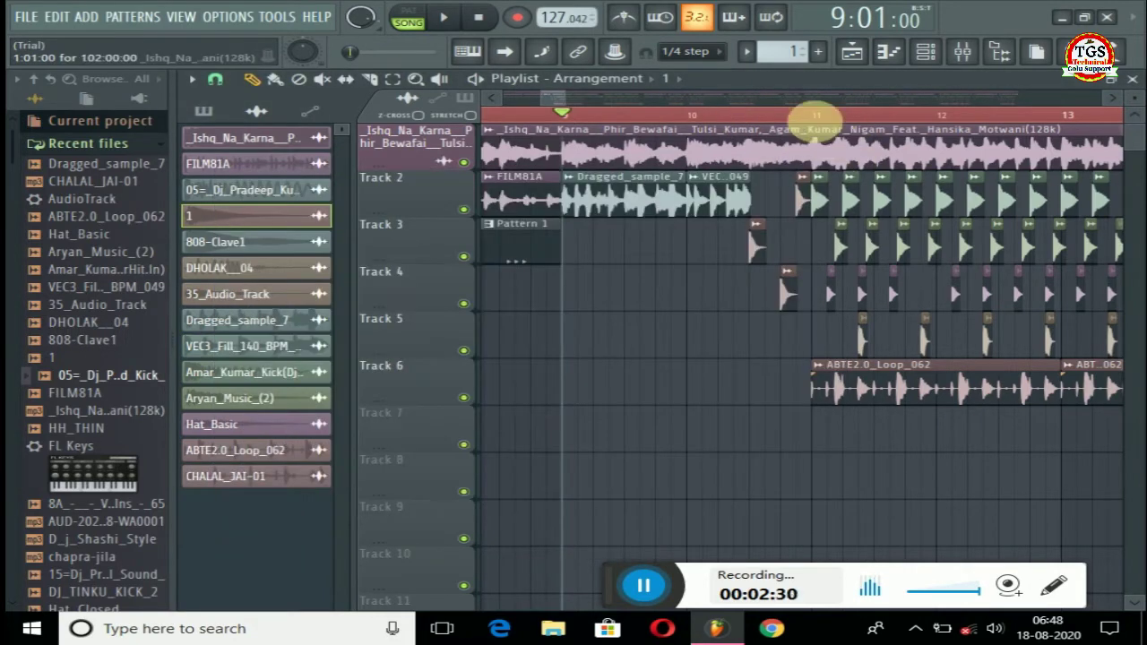
{"action": "scroll", "coordinate": [822, 119], "scroll_direction": "up", "scroll_amount": 5}
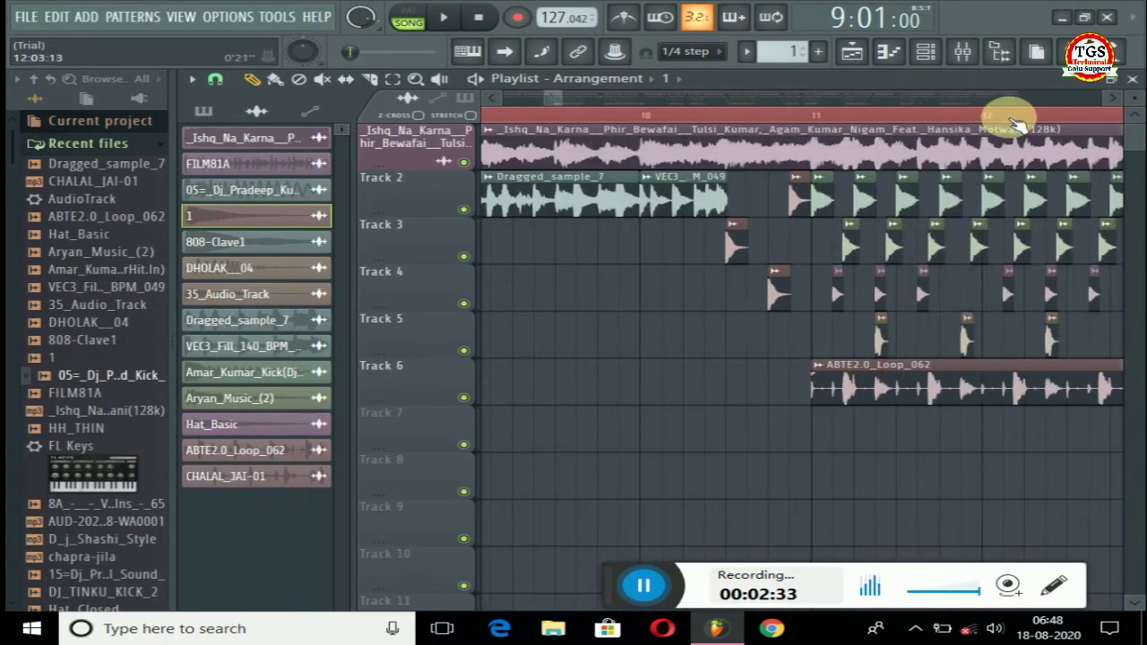
{"action": "scroll", "coordinate": [1021, 121], "scroll_direction": "down", "scroll_amount": 4}
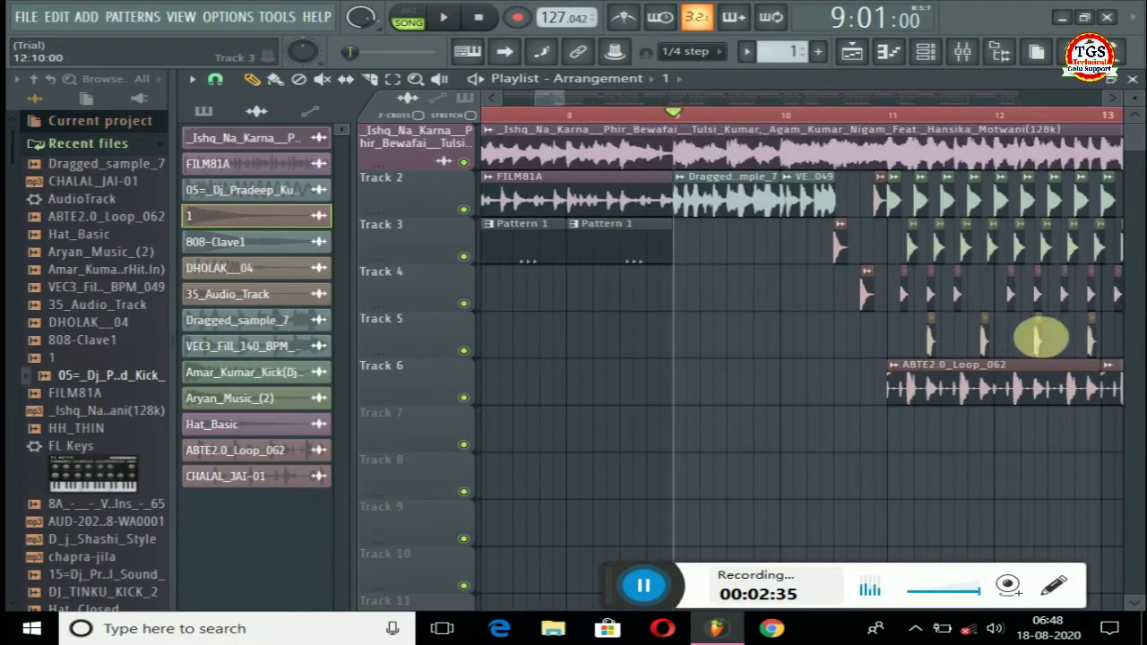
{"action": "right_click", "coordinate": [1075, 391]}
{"action": "right_click", "coordinate": [1039, 341]}
{"action": "right_click", "coordinate": [1087, 342]}
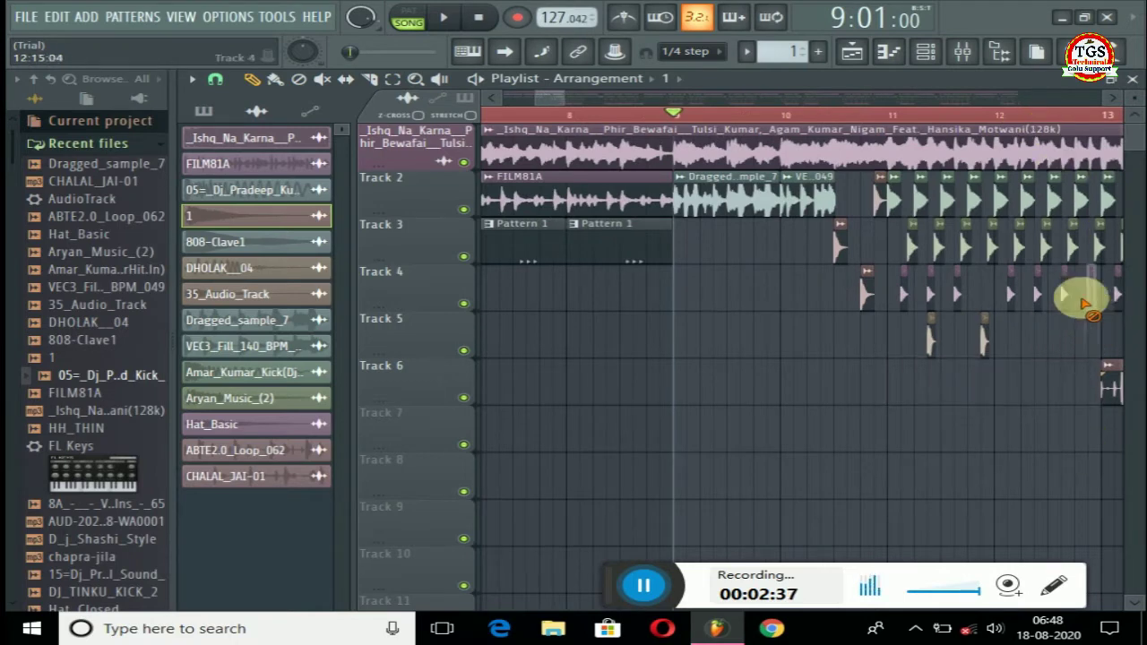
{"action": "right_click", "coordinate": [1085, 307]}
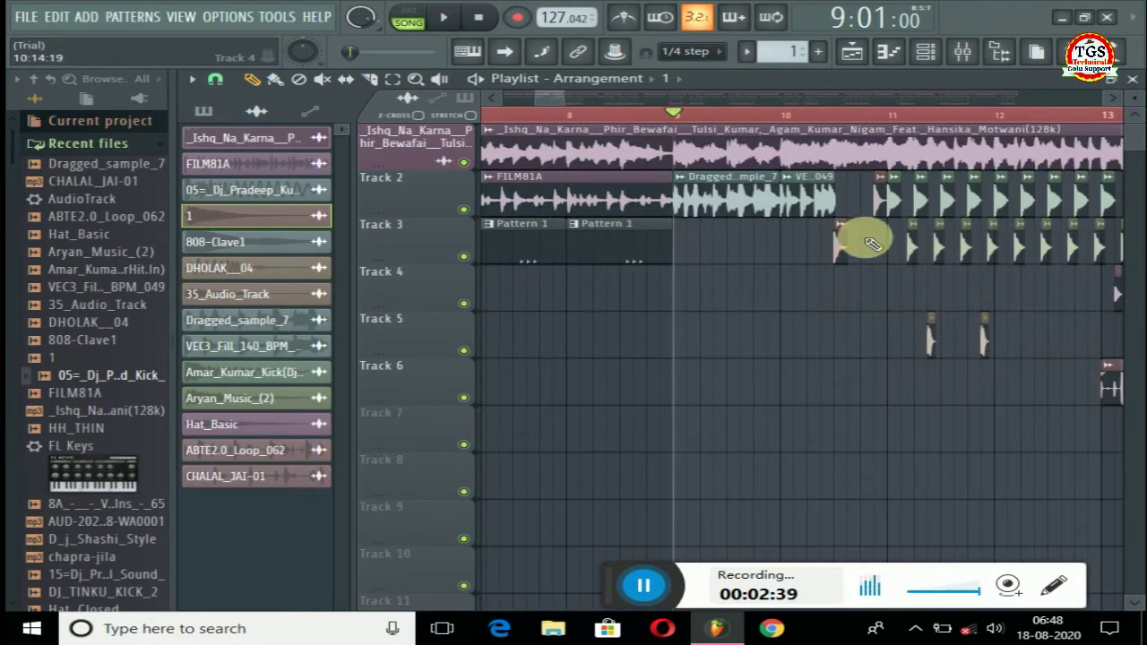
{"action": "key", "text": "ctrl+z"}
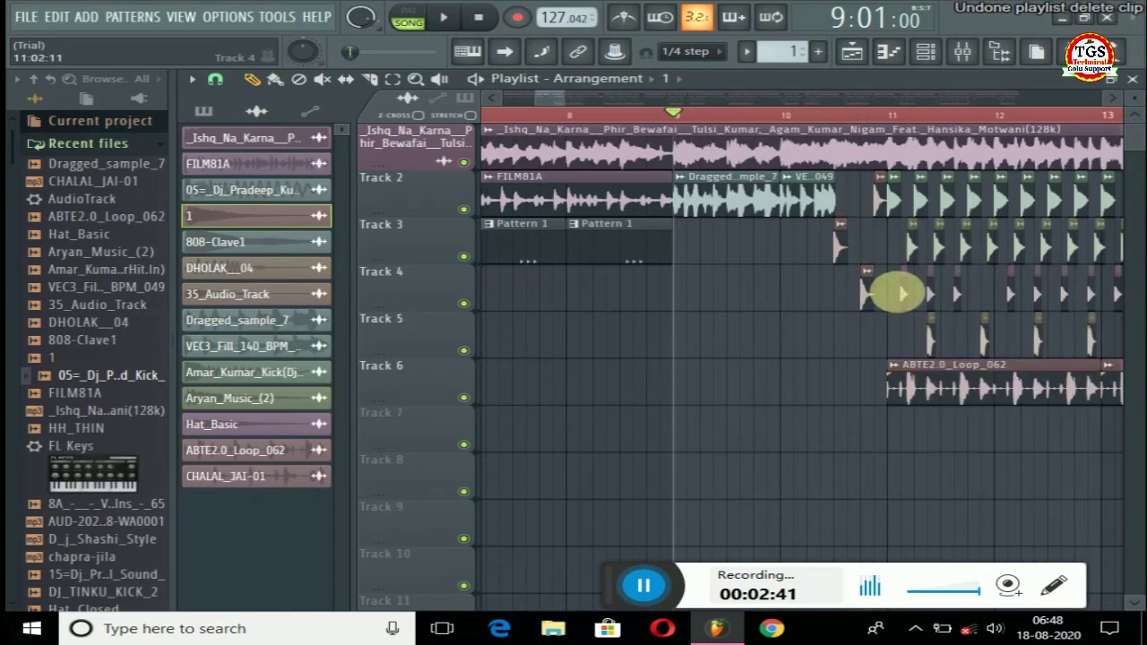
- Delete the repeating drum clips on Track 2 and Track 3 between bars 11 and 13
{"action": "right_click", "coordinate": [912, 240]}
{"action": "right_click", "coordinate": [920, 197]}
{"action": "right_click", "coordinate": [950, 199]}
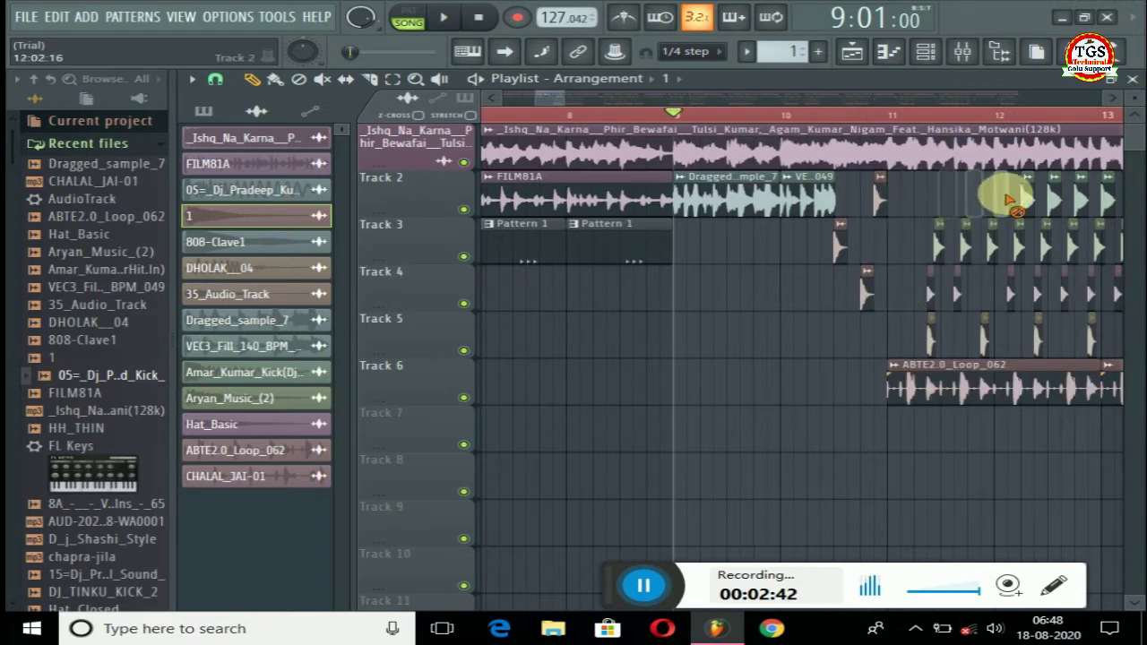
{"action": "right_click", "coordinate": [1039, 201]}
{"action": "right_click", "coordinate": [1101, 235]}
{"action": "right_click", "coordinate": [936, 252]}
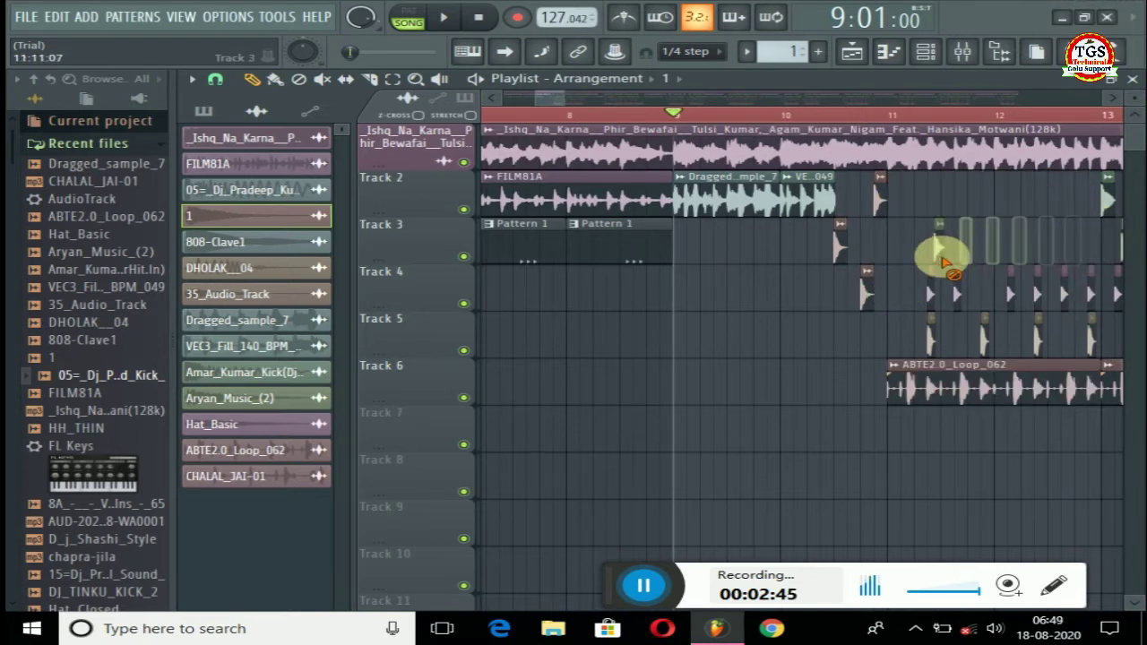
- Delete the drum clips on Tracks 4 and 5 and the ABTE2.0_Loop_062 clip on Track 6 between bars 11 and 13
{"action": "right_click", "coordinate": [939, 296]}
{"action": "right_click", "coordinate": [1104, 285]}
{"action": "right_click", "coordinate": [1093, 339]}
{"action": "right_click", "coordinate": [937, 359]}
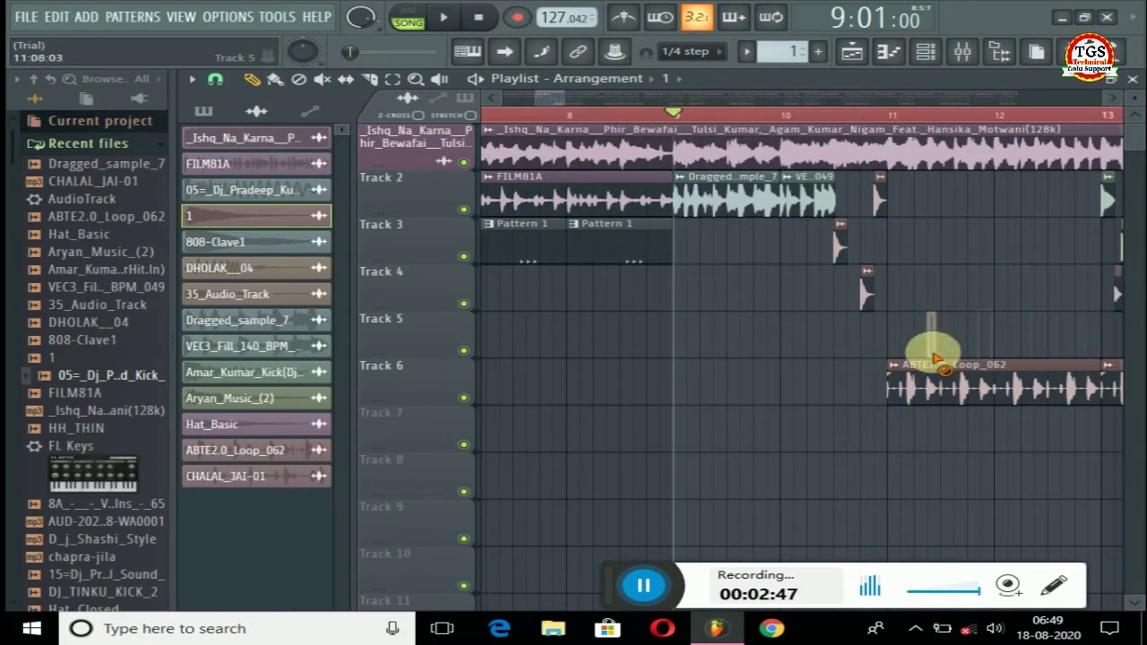
{"action": "right_click", "coordinate": [967, 384]}
- Inspect the channel settings and waveform of the hard kick sample (file starting with 05=), and close them
{"action": "scroll", "coordinate": [968, 107], "scroll_direction": "right", "scroll_amount": 3}
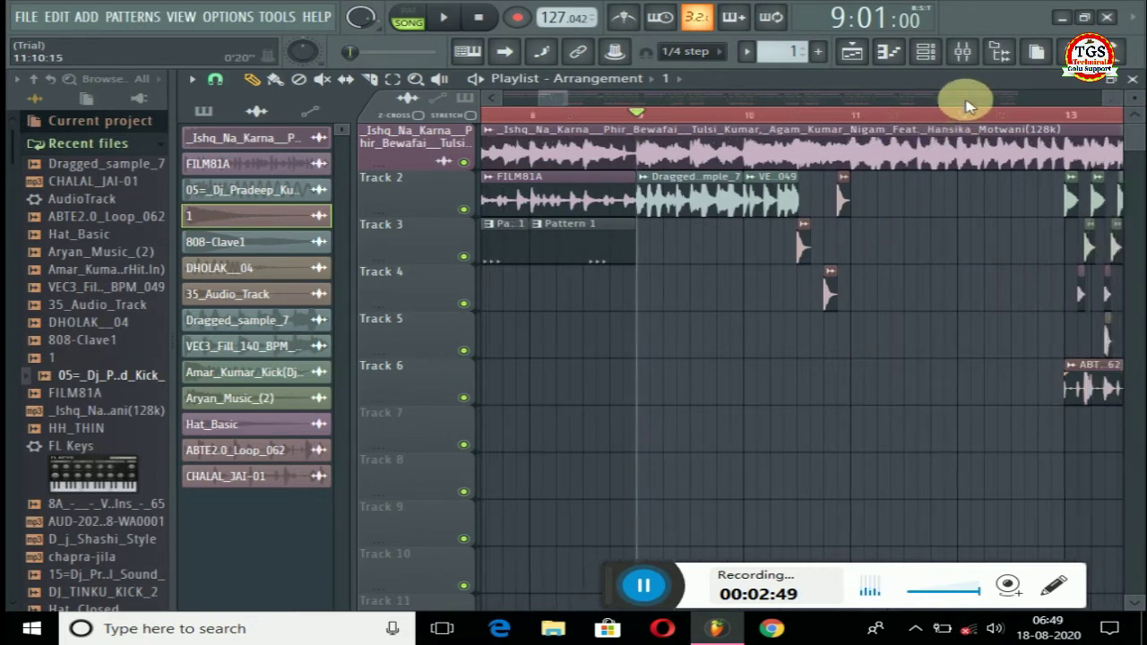
{"action": "scroll", "coordinate": [949, 119], "scroll_direction": "up", "scroll_amount": 3}
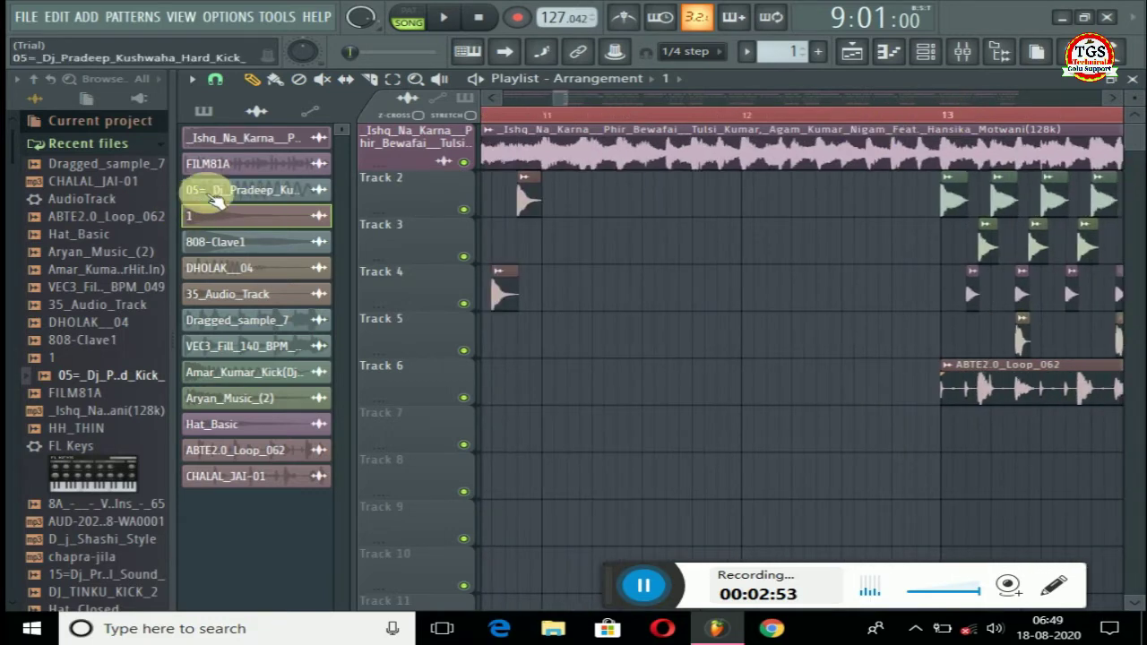
{"action": "left_click", "coordinate": [215, 199]}
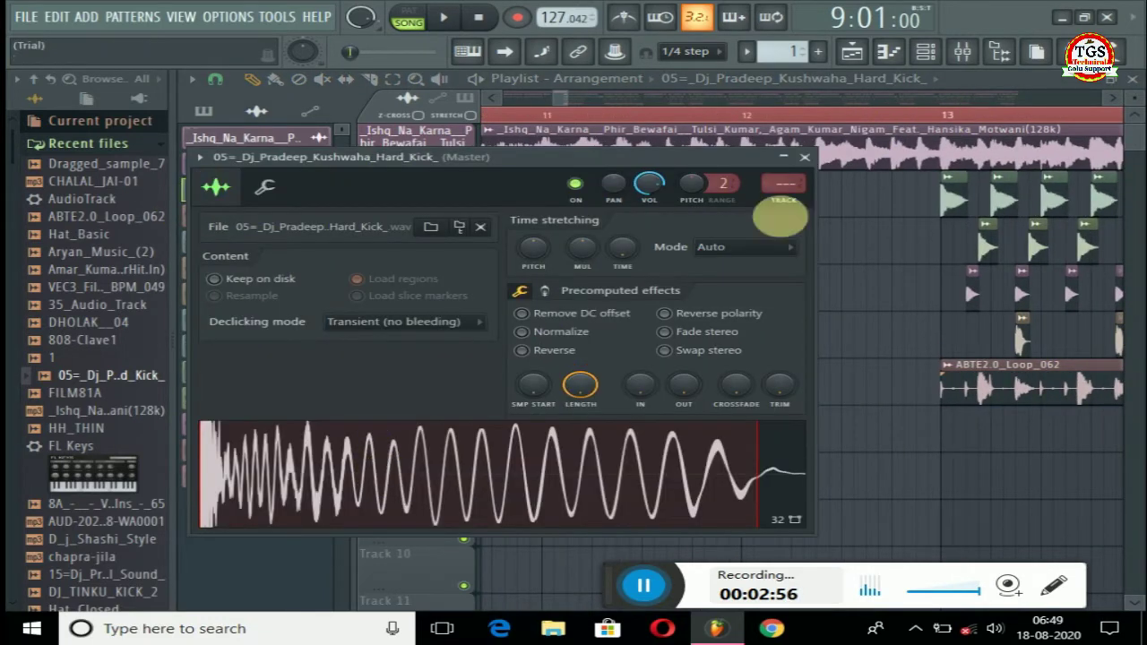
{"action": "left_click", "coordinate": [805, 158]}
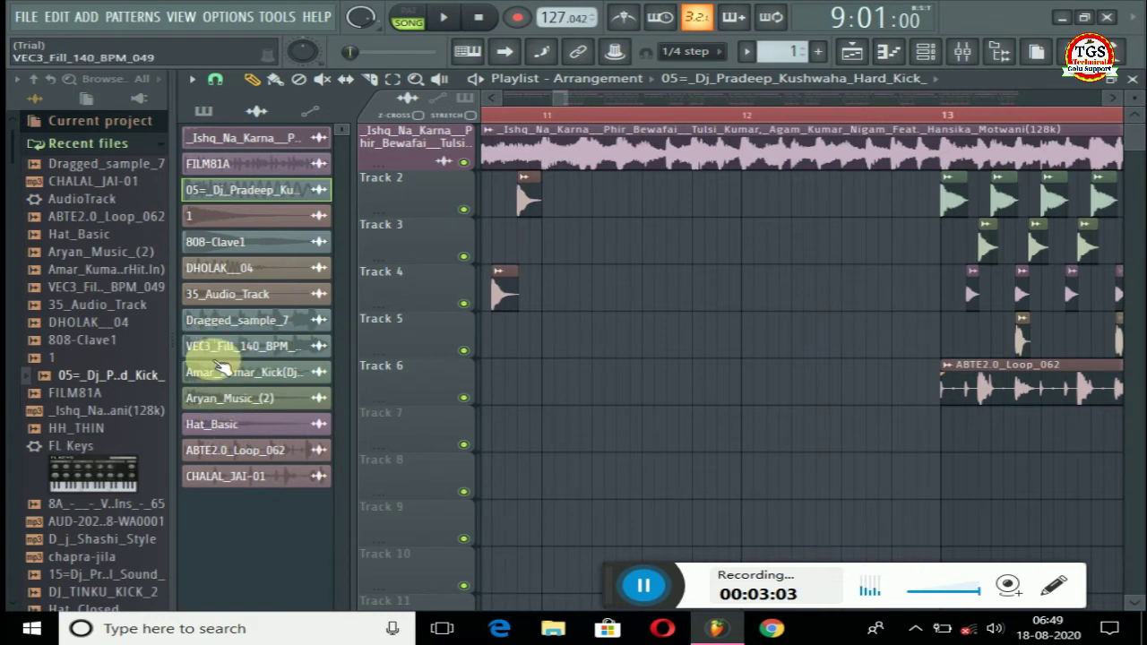
- Check the settings of the DjBiharHit.In kick sample and place four of its clips on Track 2, one on each beat of bar 11
{"action": "left_click", "coordinate": [231, 375]}
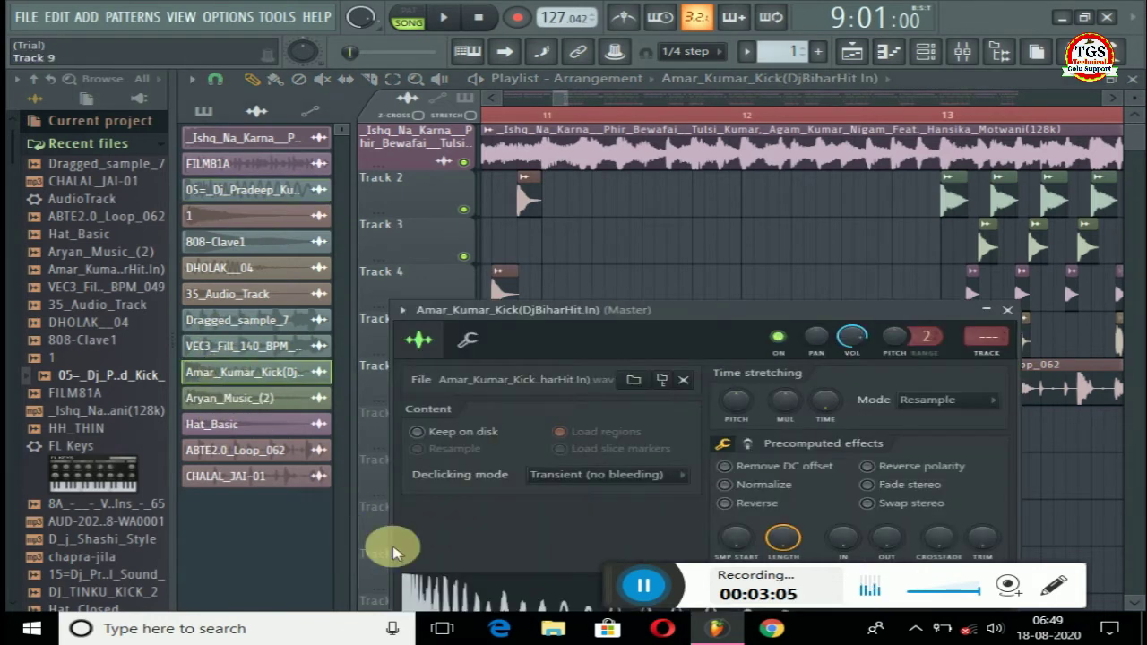
{"action": "left_click_drag", "start_coordinate": [618, 324], "coordinate": [527, 167]}
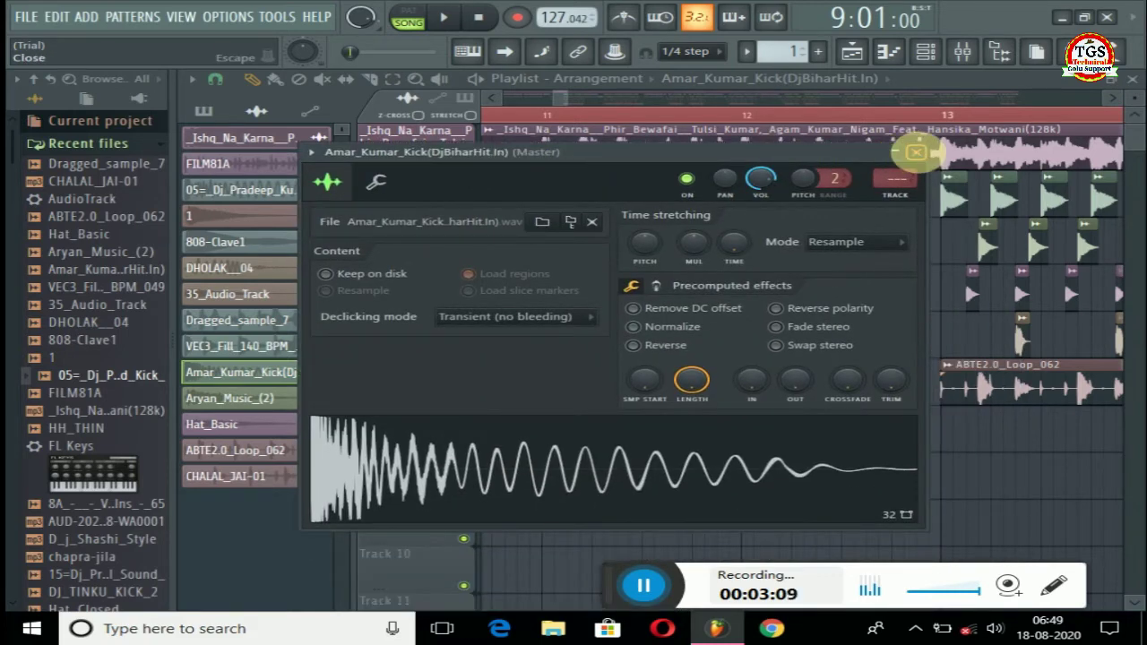
{"action": "left_click", "coordinate": [914, 152]}
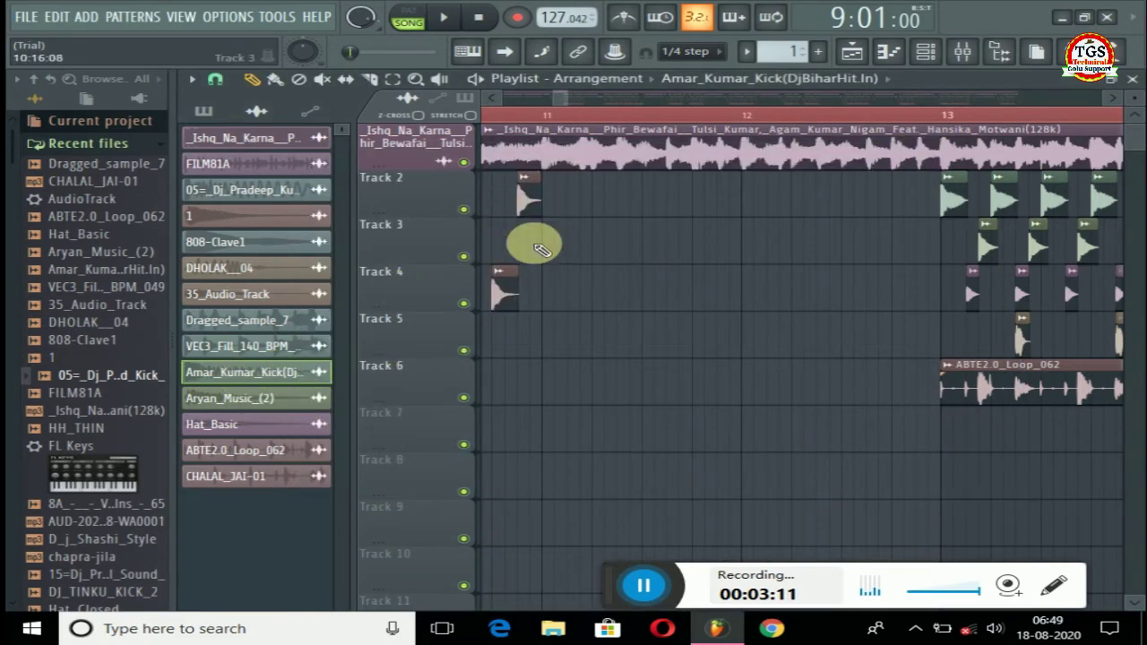
{"action": "left_click", "coordinate": [553, 204]}
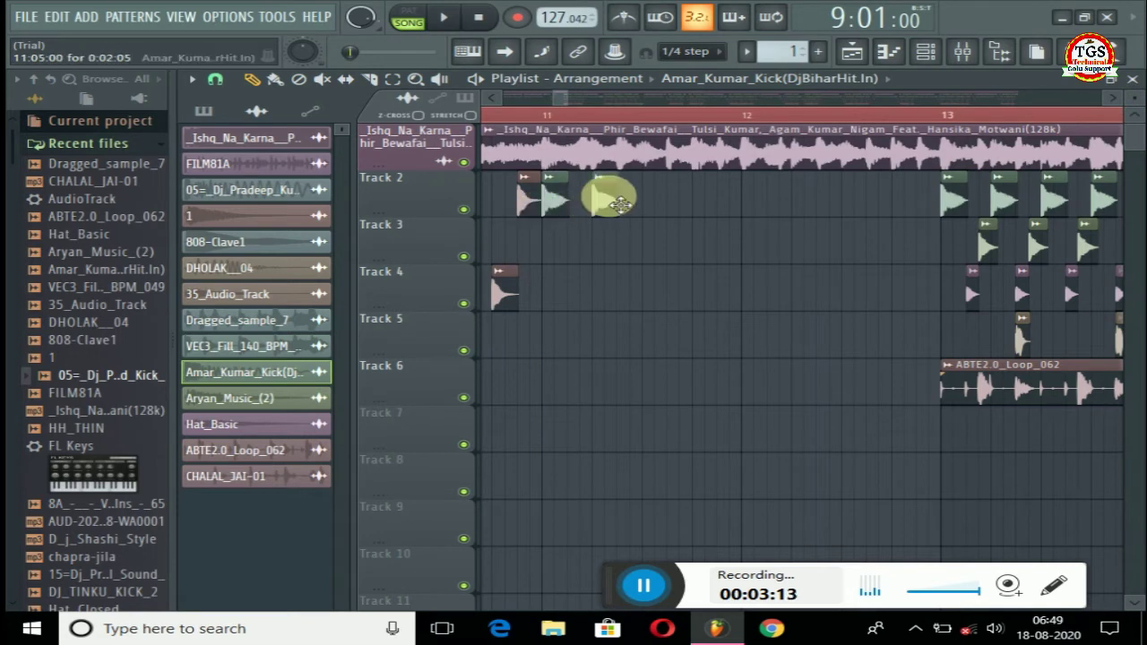
{"action": "left_click", "coordinate": [652, 204]}
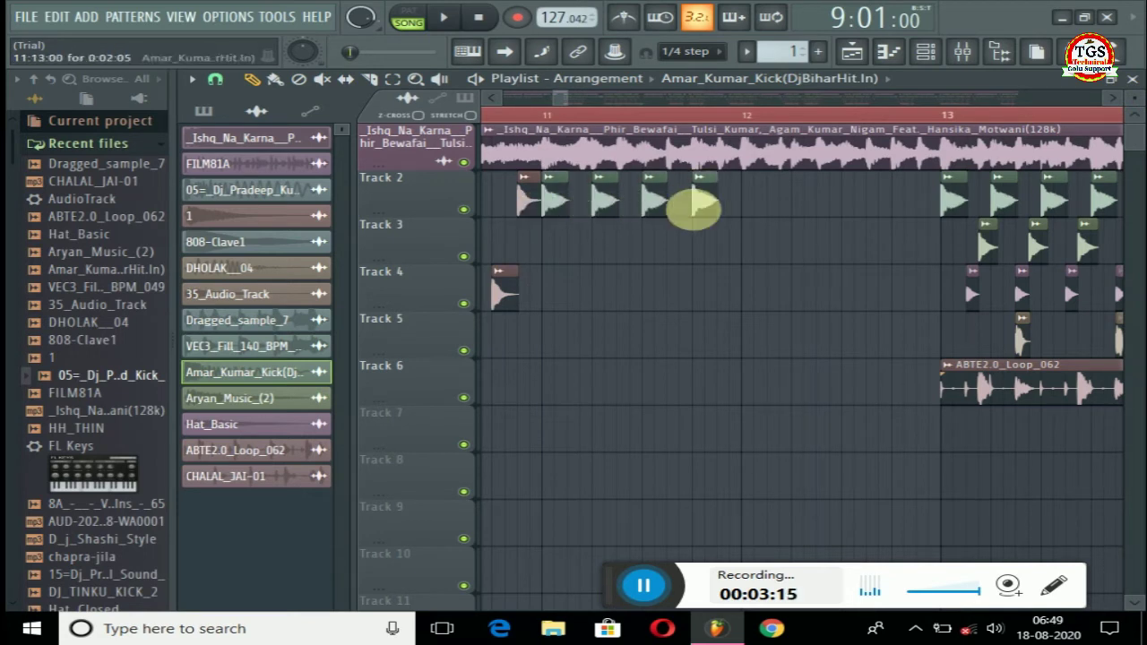
- Place four Aryan_Music_(2) clips on Track 3 in bar 11, one on the last step of each beat
{"action": "scroll", "coordinate": [602, 130], "scroll_direction": "up", "scroll_amount": 4}
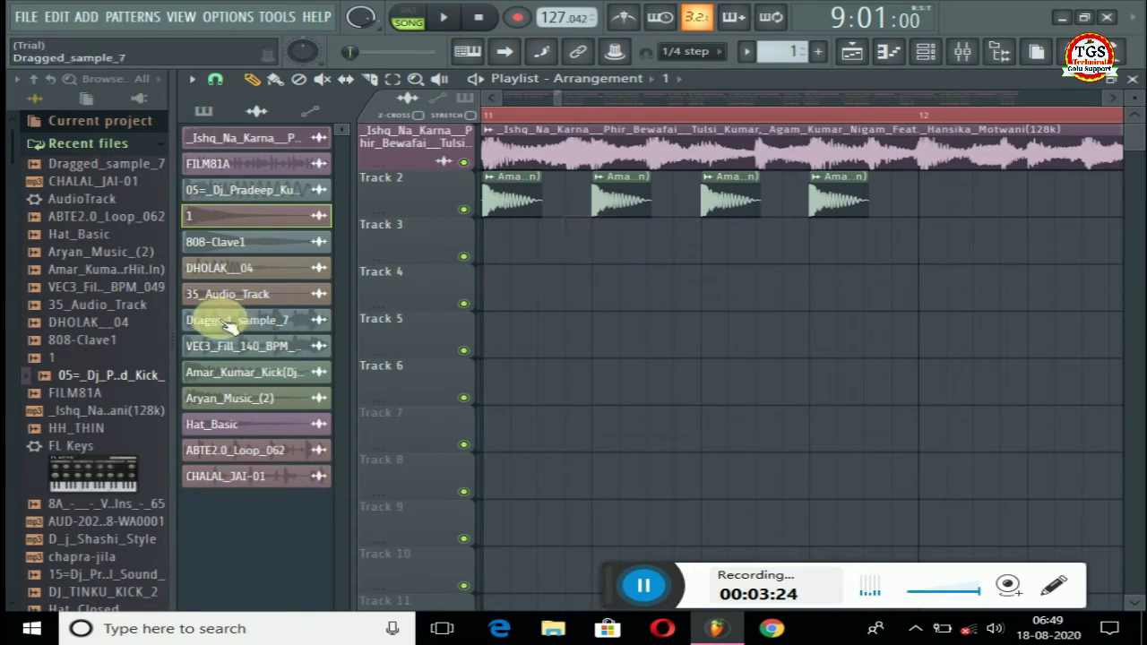
{"action": "left_click", "coordinate": [231, 405]}
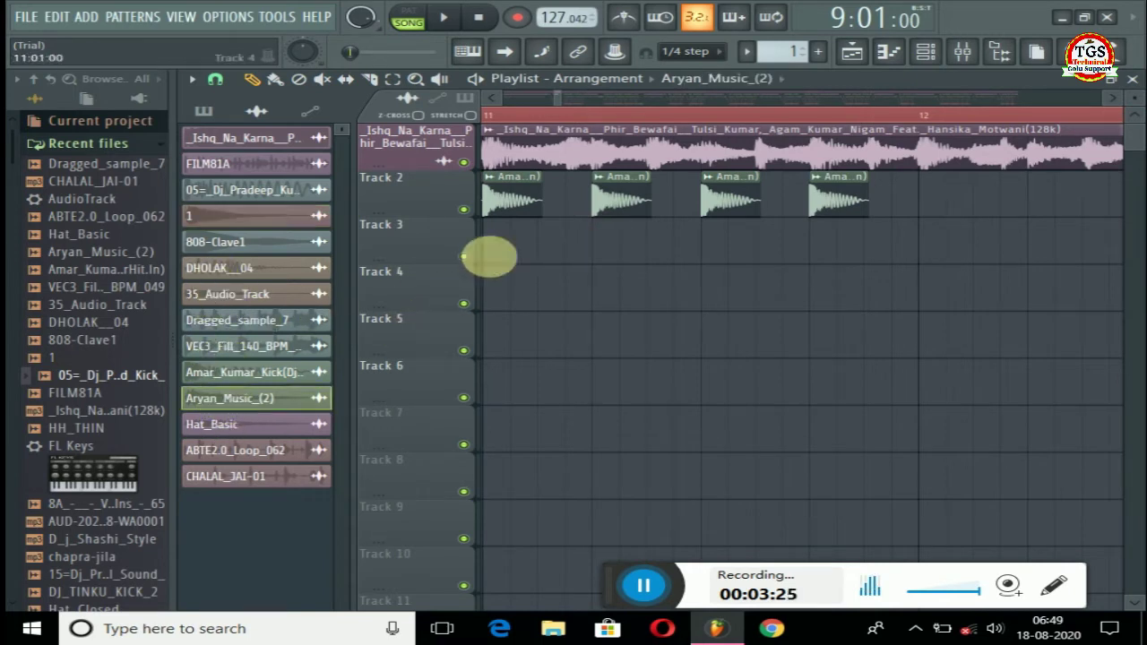
{"action": "left_click", "coordinate": [568, 243]}
{"action": "left_click", "coordinate": [681, 244]}
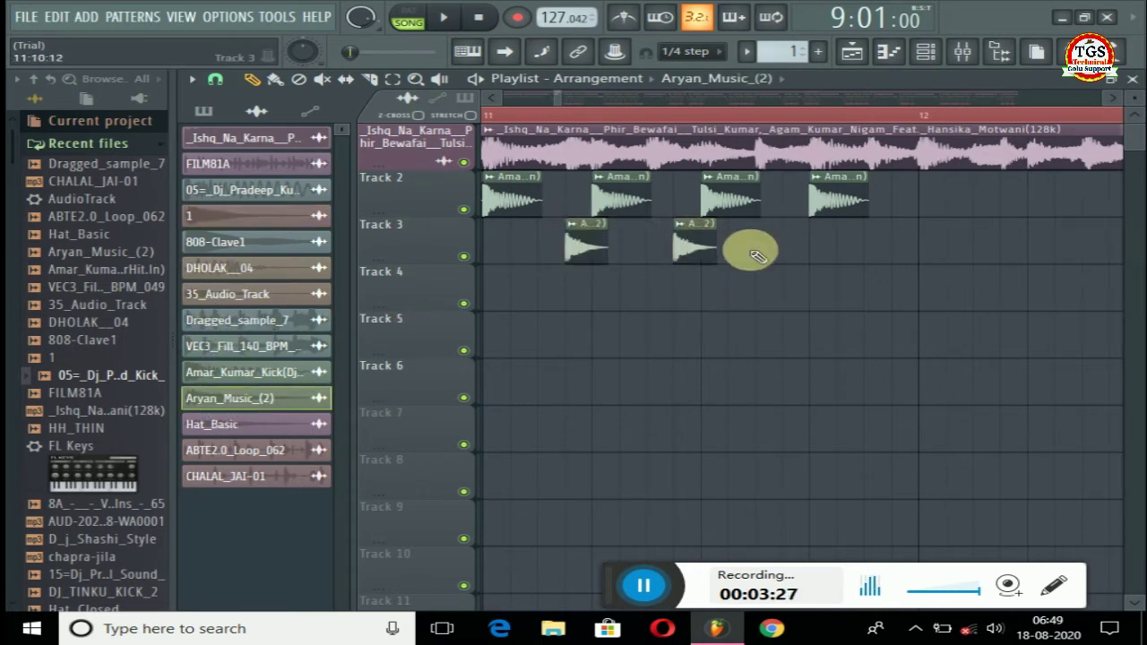
{"action": "left_click", "coordinate": [789, 246]}
{"action": "left_click", "coordinate": [894, 245]}
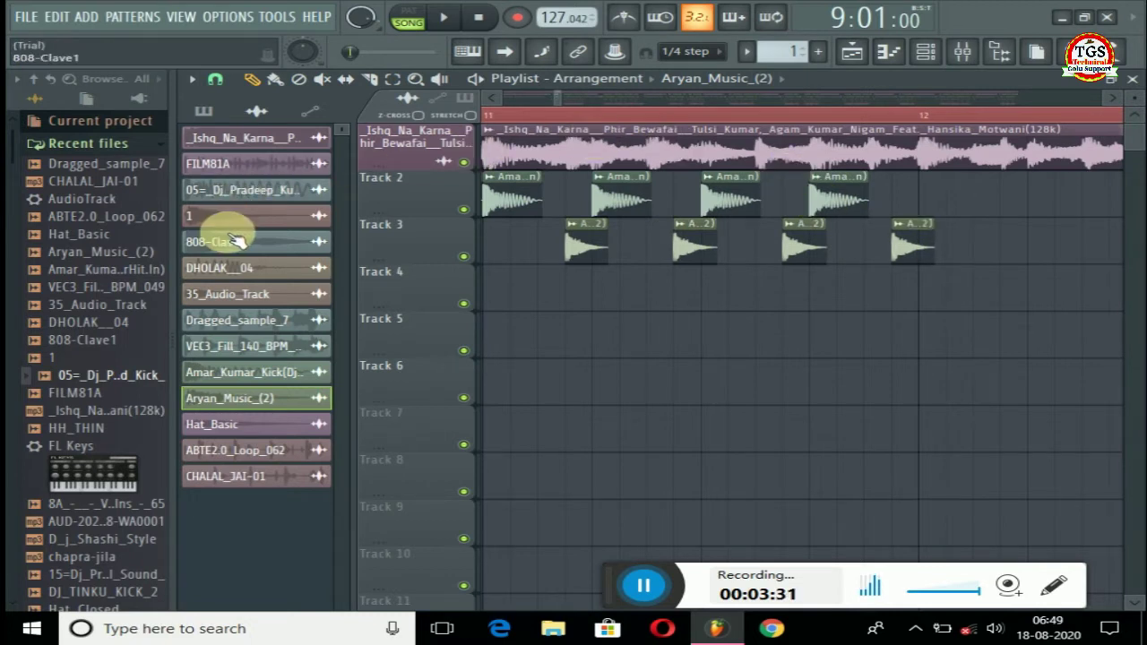
- Place DHOLAK__04 clips on Track 4 at steps 7 and 15 of bar 11, and Hat_Basic clips on Track 5 at steps 3, 7, 11 and 15
{"action": "left_click", "coordinate": [229, 269]}
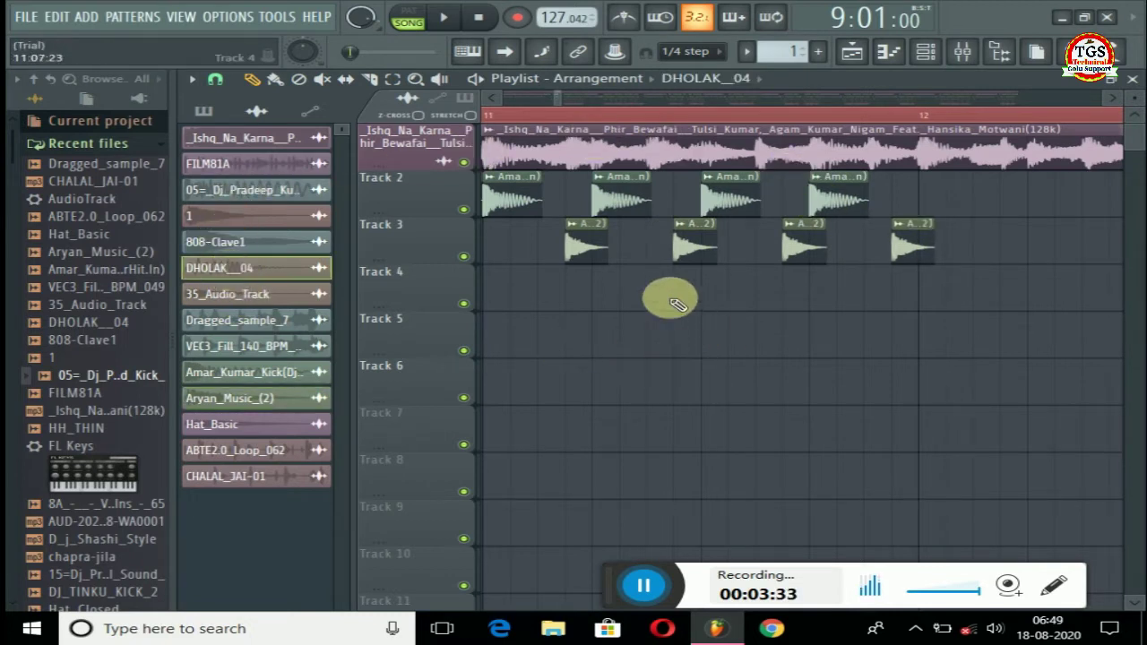
{"action": "left_click", "coordinate": [875, 298]}
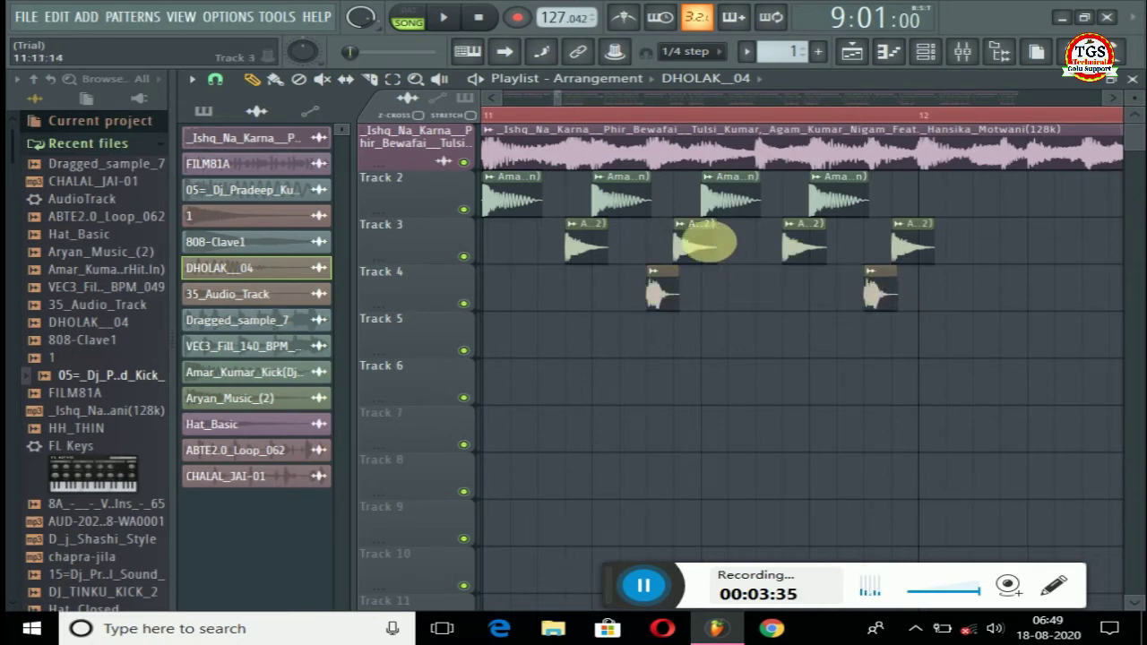
{"action": "left_click", "coordinate": [232, 425]}
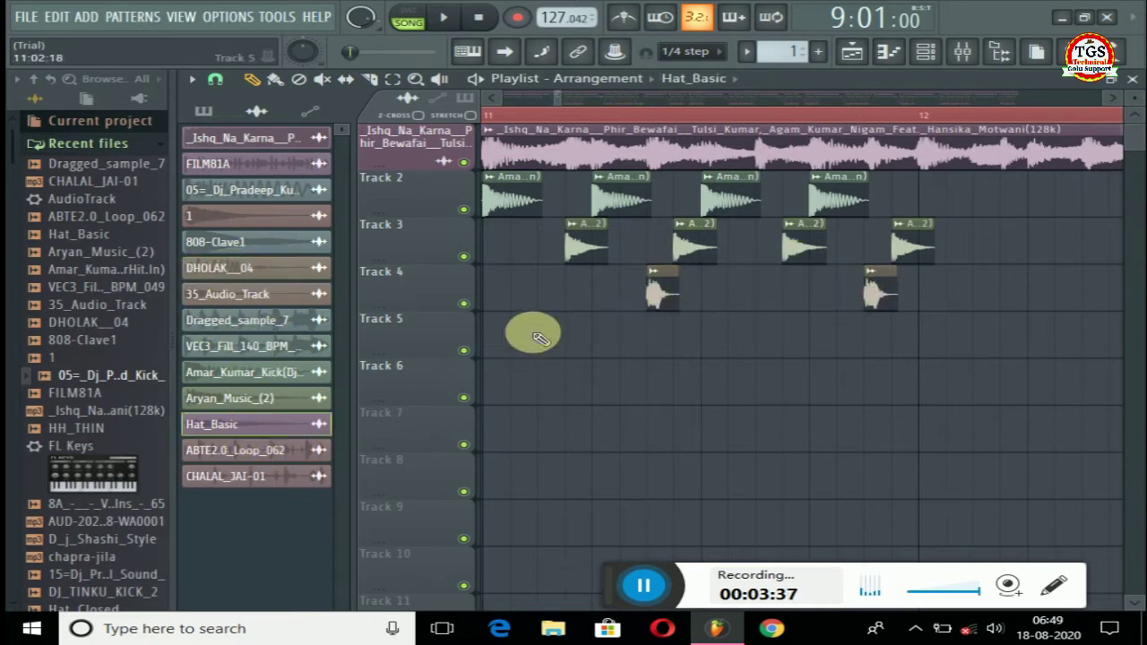
{"action": "left_click", "coordinate": [538, 341]}
{"action": "left_click", "coordinate": [654, 340]}
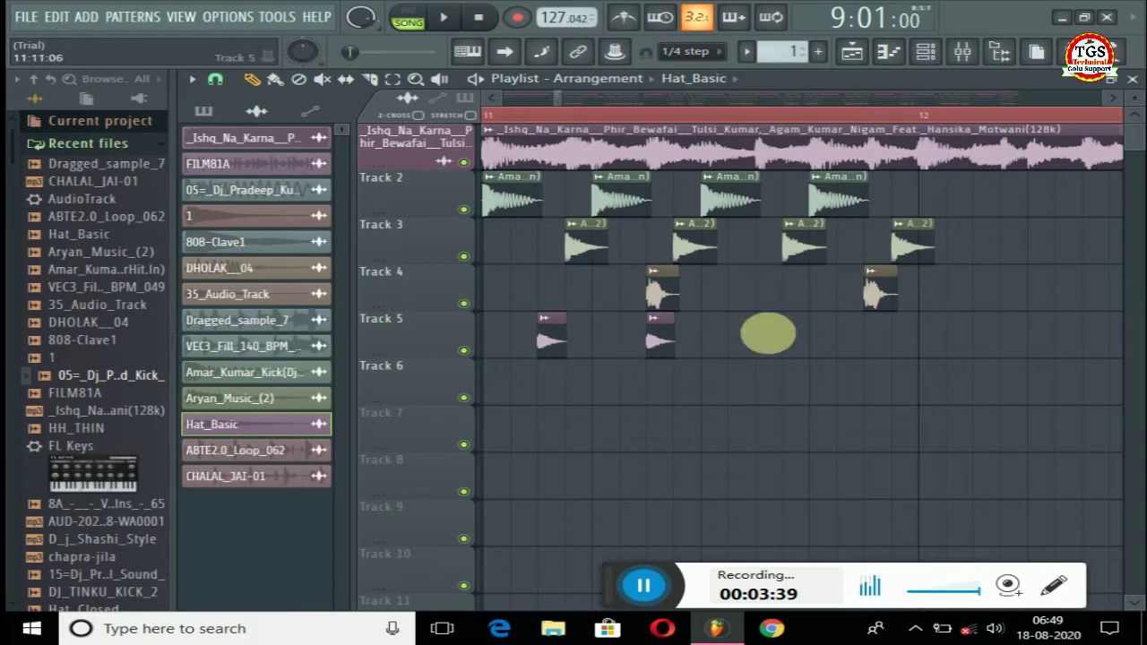
{"action": "left_click", "coordinate": [761, 341]}
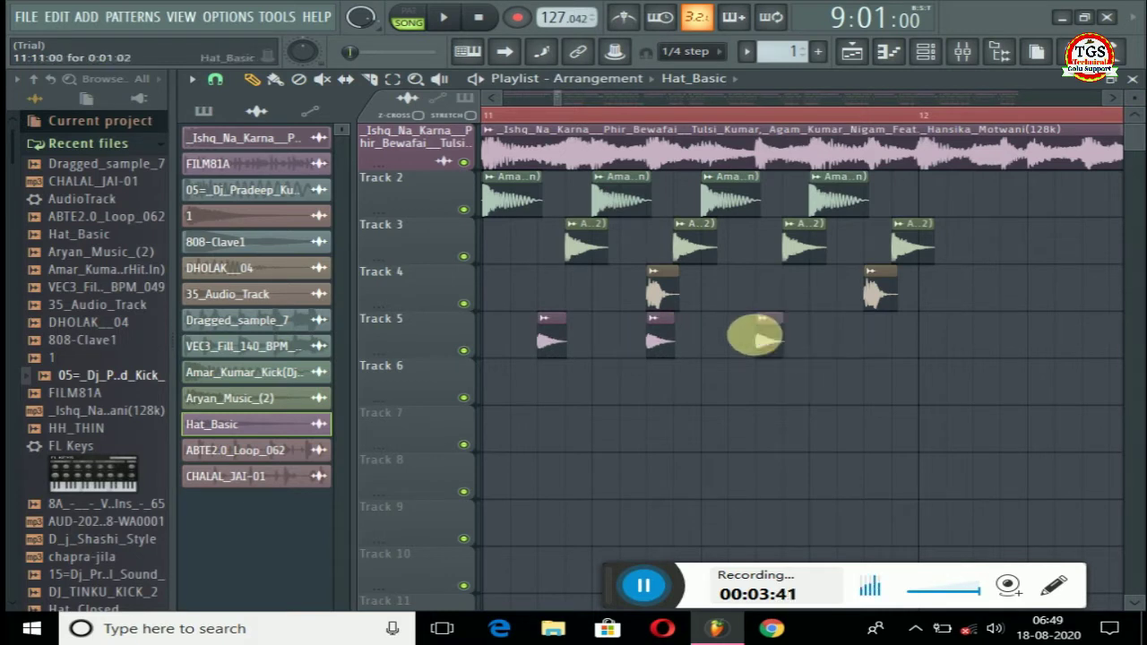
{"action": "left_click", "coordinate": [869, 340]}
- Check the channel settings of ABTE2.0_Loop_062 and place the loop on Track 6 at bar 11
{"action": "scroll", "coordinate": [826, 110], "scroll_direction": "down", "scroll_amount": 2}
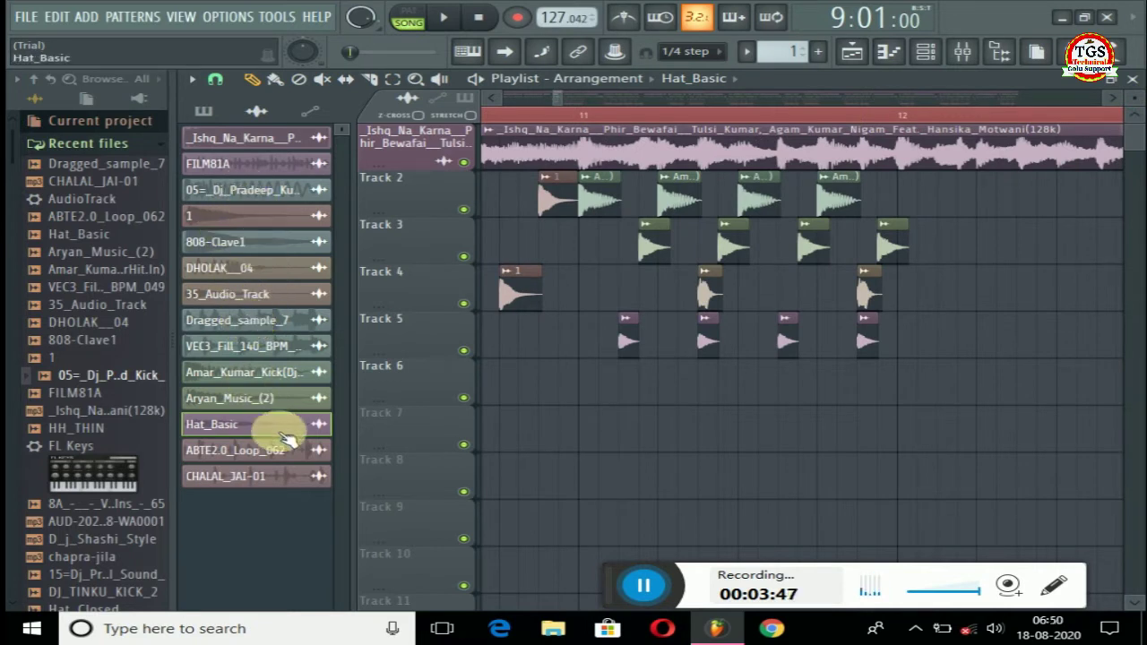
{"action": "left_click", "coordinate": [293, 459]}
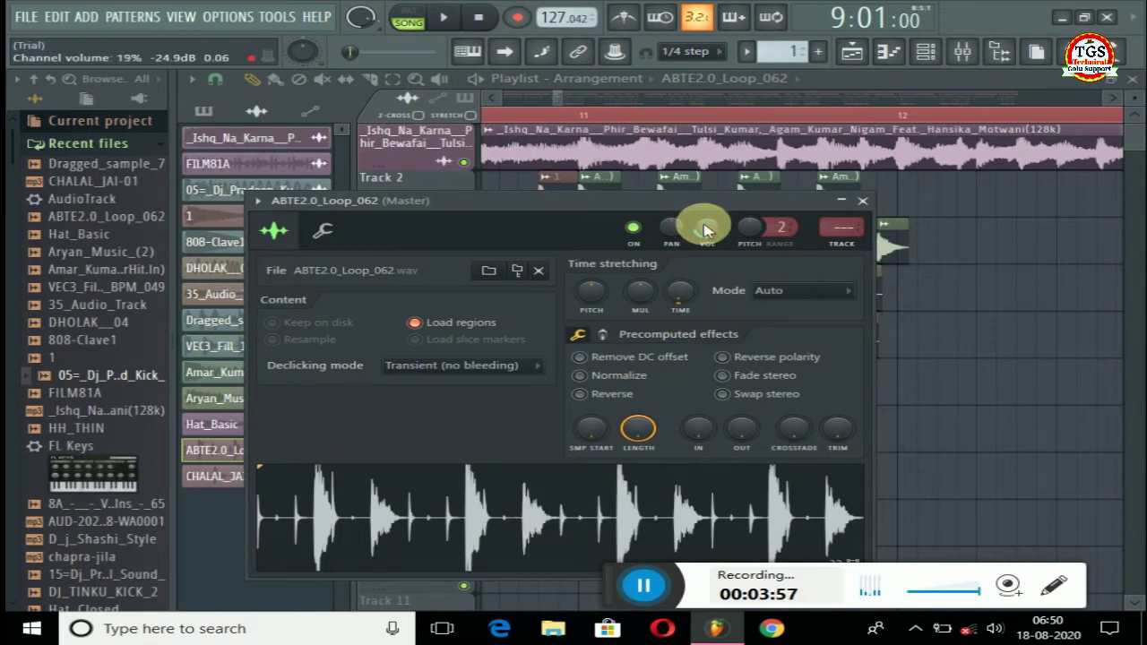
{"action": "left_click", "coordinate": [862, 201]}
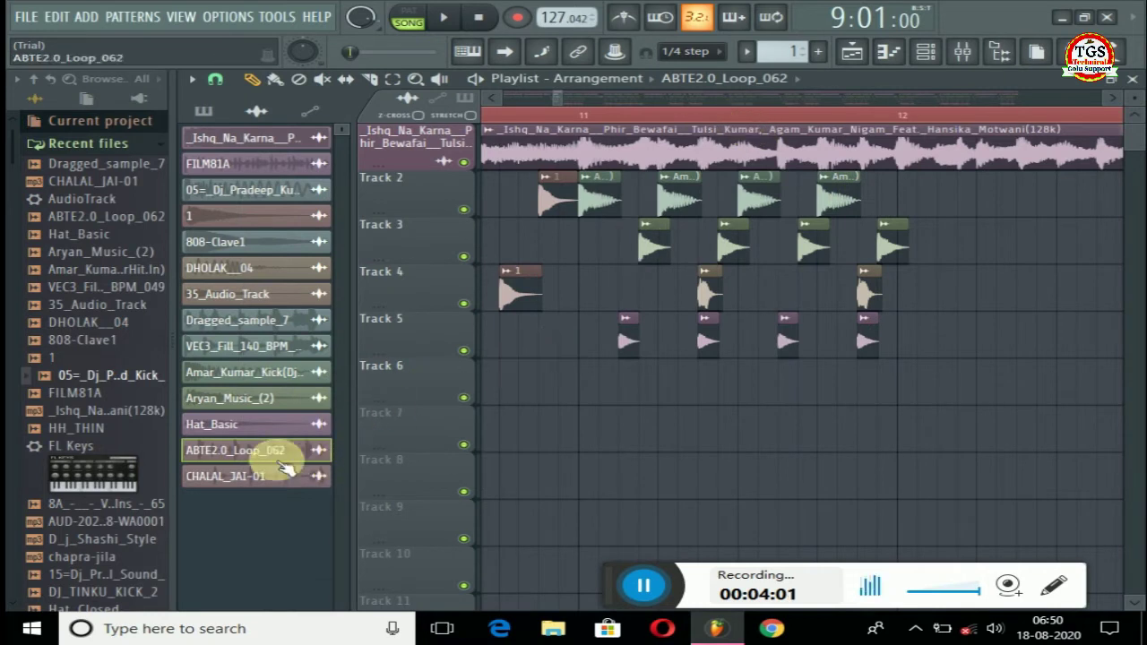
{"action": "left_click_drag", "start_coordinate": [262, 455], "coordinate": [568, 385]}
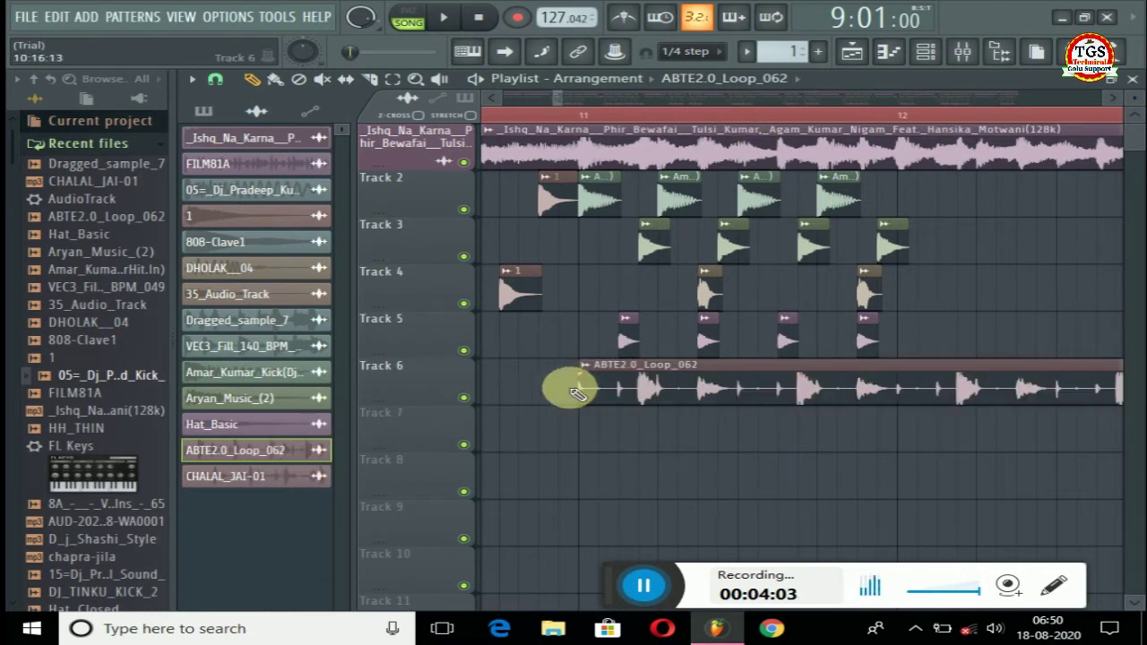
- Add the Harmless synth, load its Additivesphere FG preset, audition a note on its keyboard and close the plugin
{"action": "scroll", "coordinate": [618, 116], "scroll_direction": "down", "scroll_amount": 3}
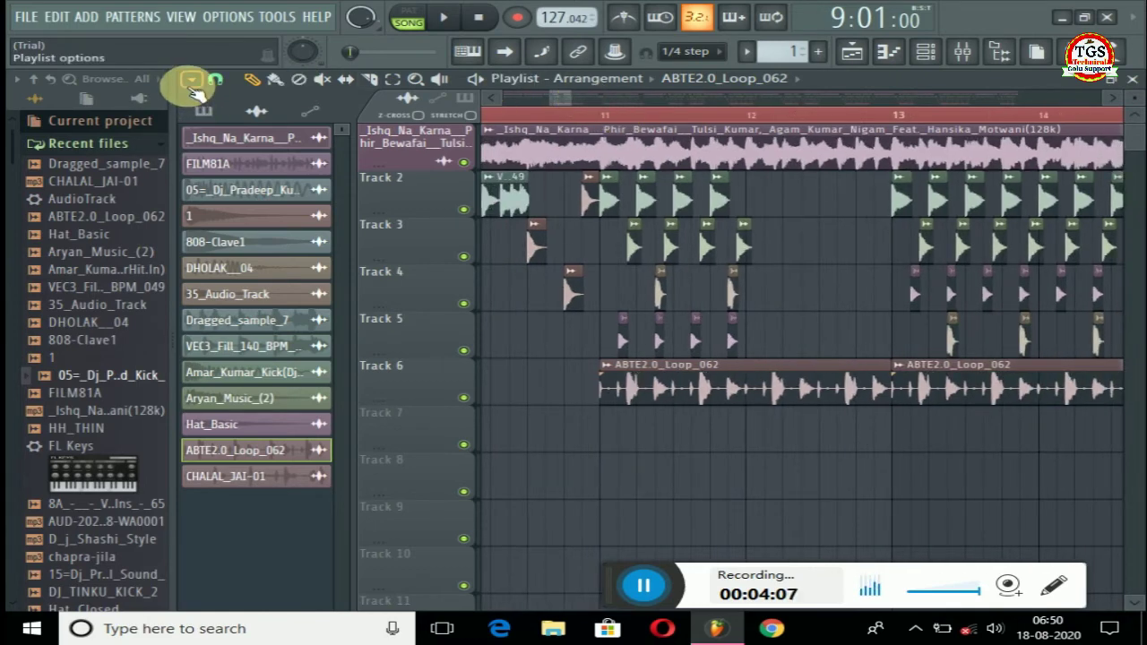
{"action": "left_click", "coordinate": [85, 16]}
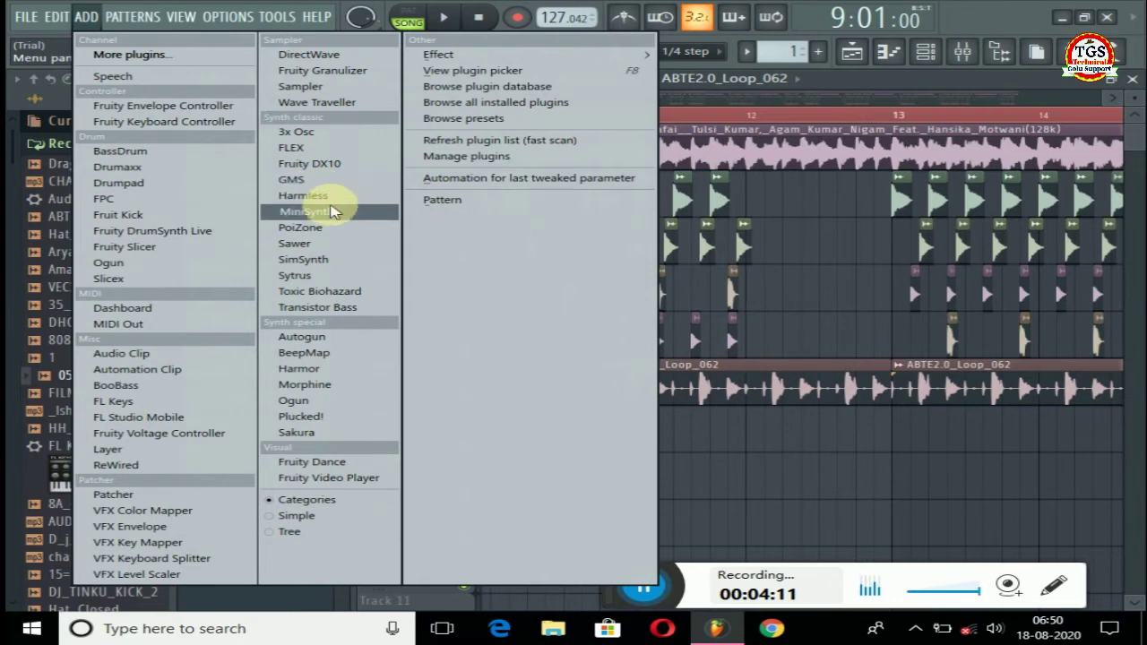
{"action": "left_click", "coordinate": [318, 195]}
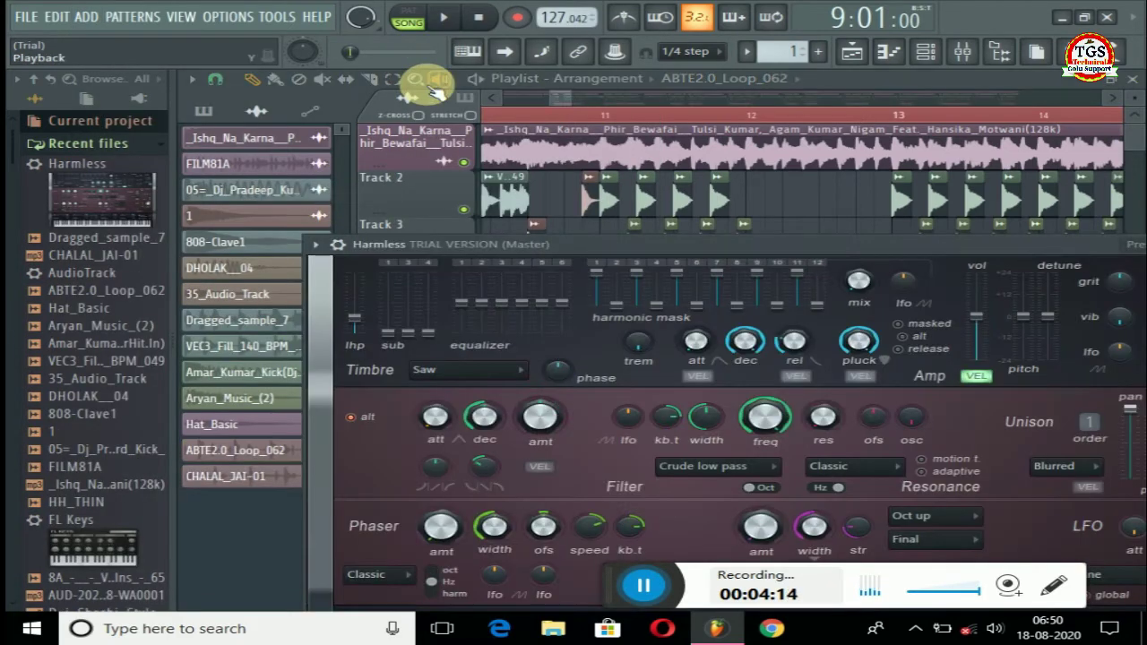
{"action": "left_click_drag", "start_coordinate": [776, 249], "coordinate": [541, 82]}
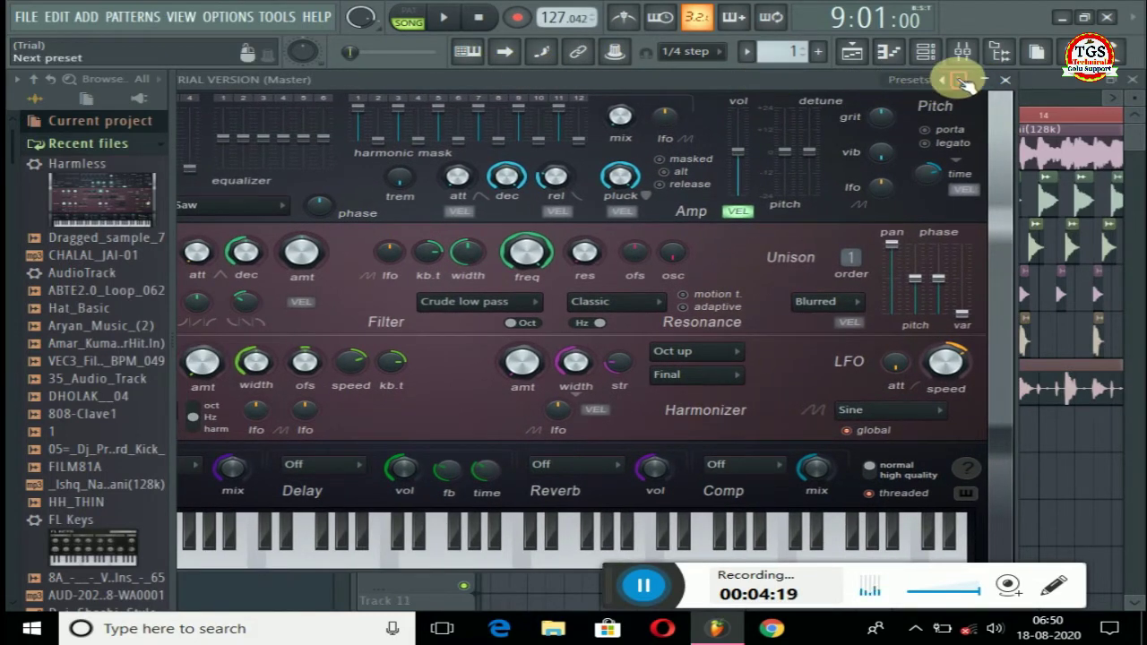
{"action": "left_click", "coordinate": [957, 80]}
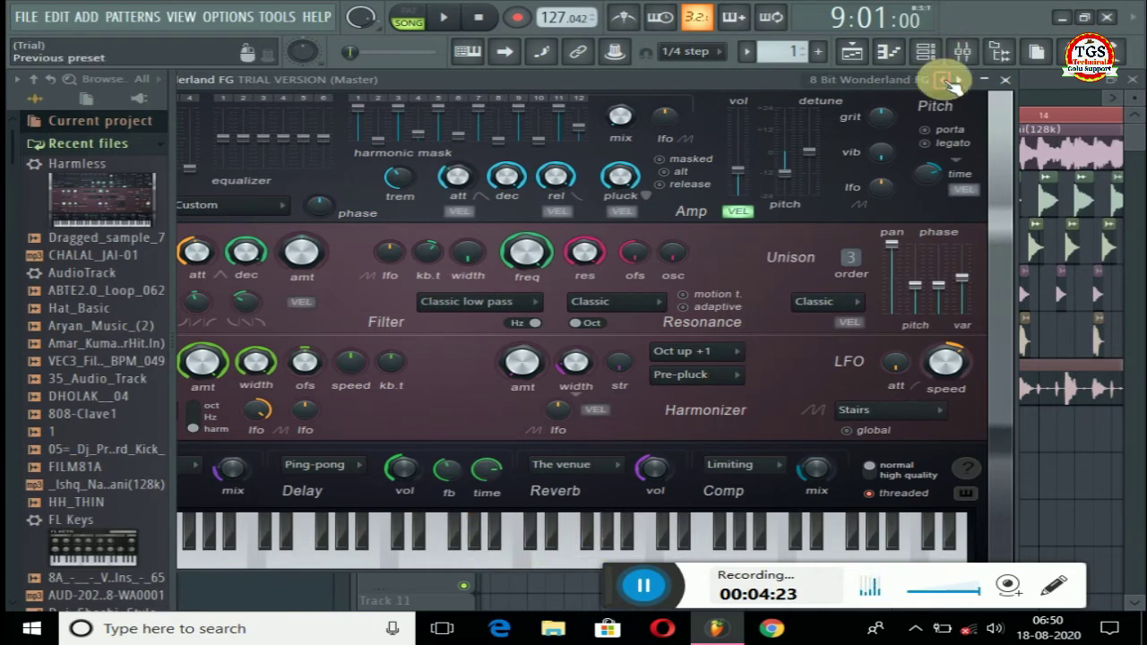
{"action": "left_click", "coordinate": [958, 79]}
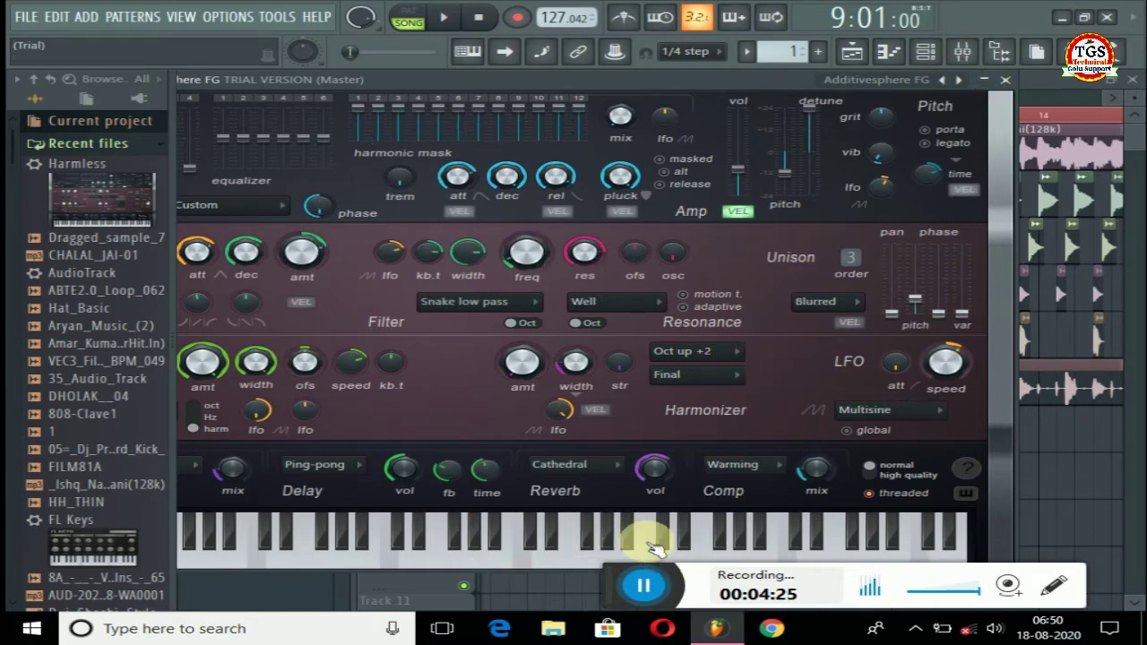
{"action": "left_click", "coordinate": [390, 538]}
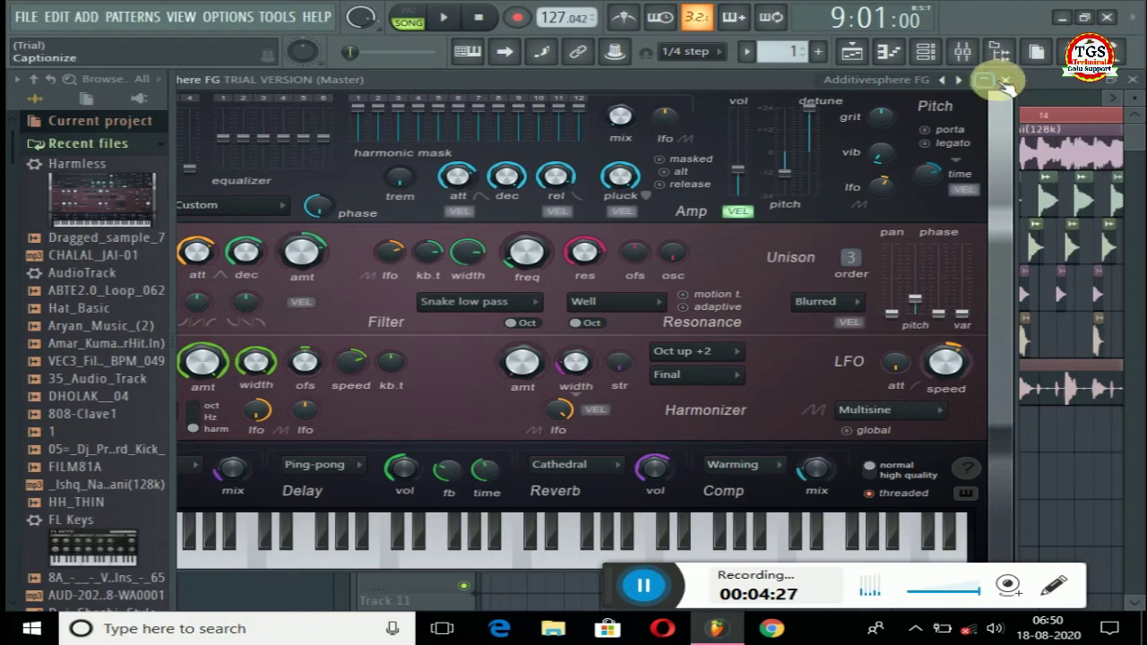
{"action": "left_click", "coordinate": [1006, 81]}
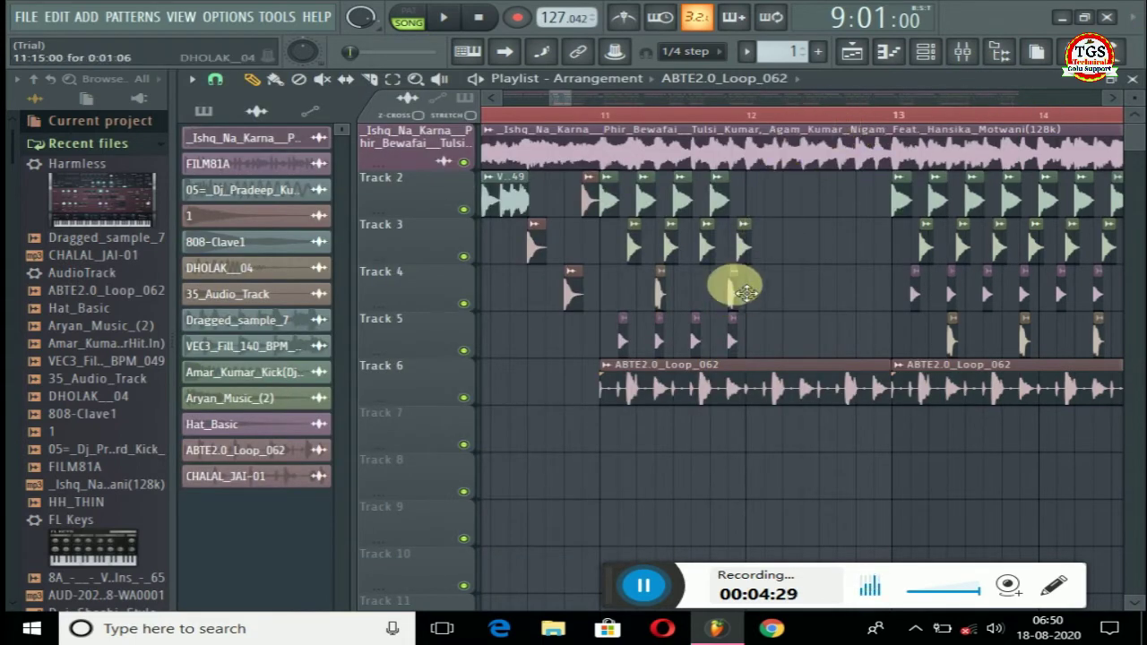
- View the channel settings of the ABTE2.0_Loop_062 clip on Track 6 and close them again
{"action": "scroll", "coordinate": [768, 119], "scroll_direction": "up", "scroll_amount": 4}
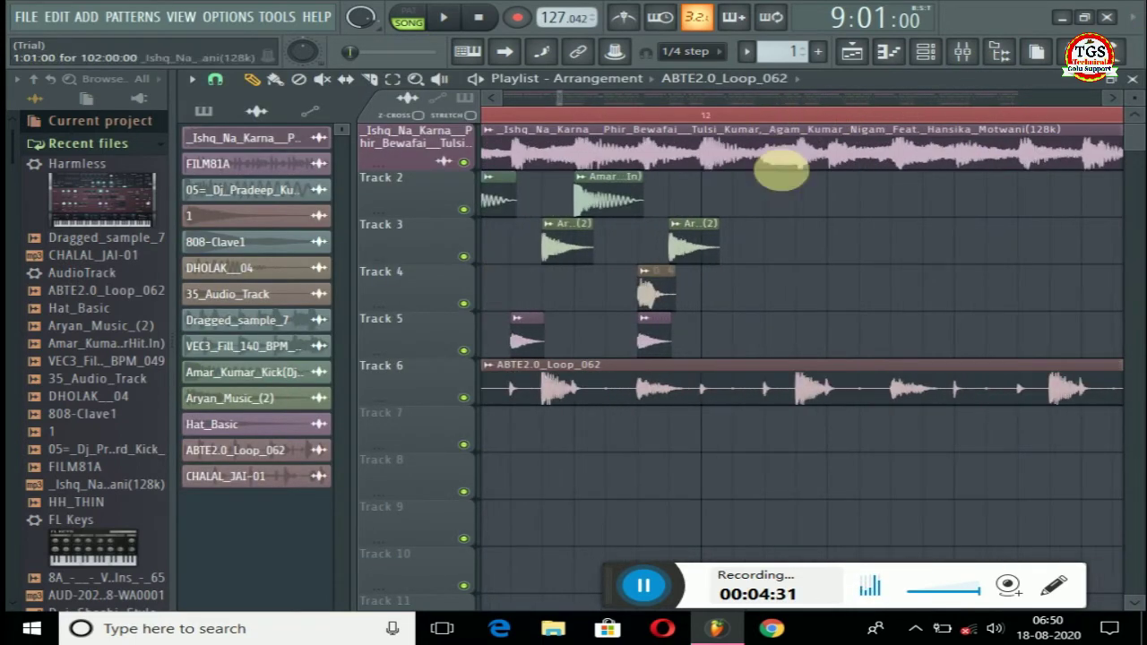
{"action": "left_click", "coordinate": [770, 385]}
{"action": "double_click", "coordinate": [769, 386]}
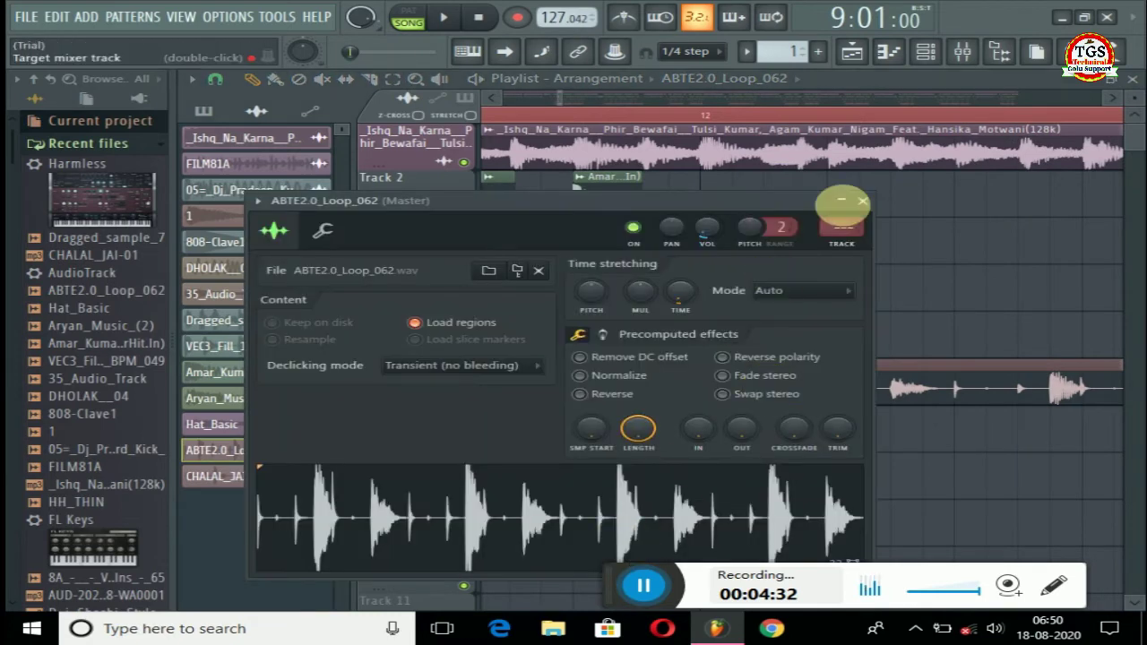
{"action": "left_click", "coordinate": [861, 203]}
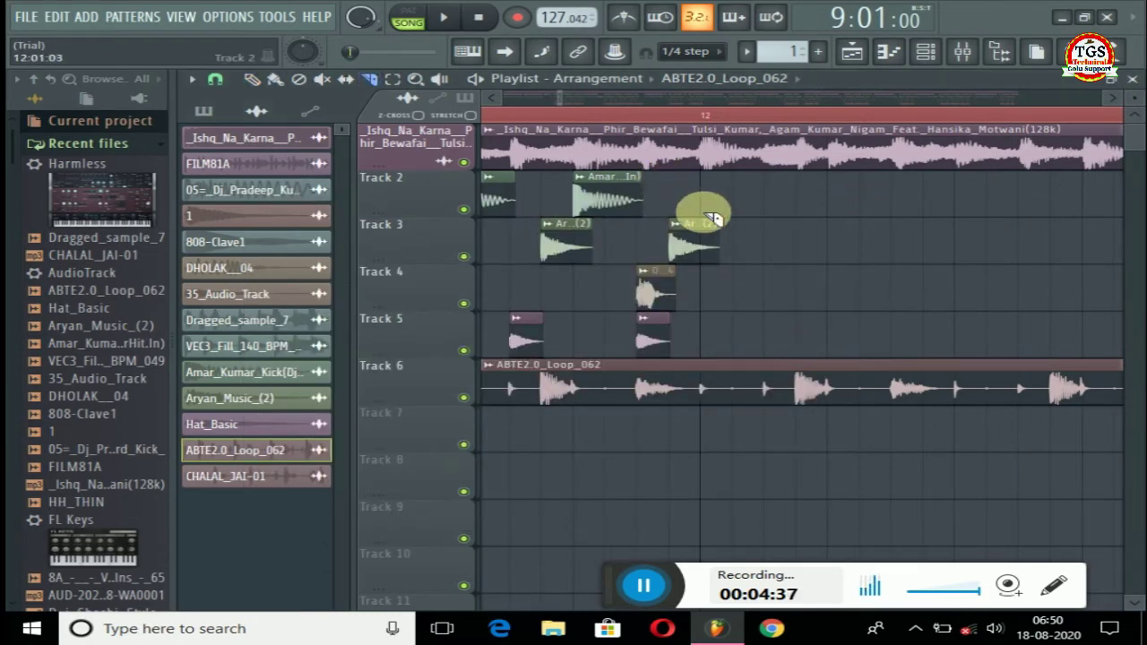
- Slice the last Aryan_Music_(2) clip on Track 3 at the start of bar 12 and delete its tail
{"action": "left_click_drag", "start_coordinate": [703, 212], "coordinate": [710, 282]}
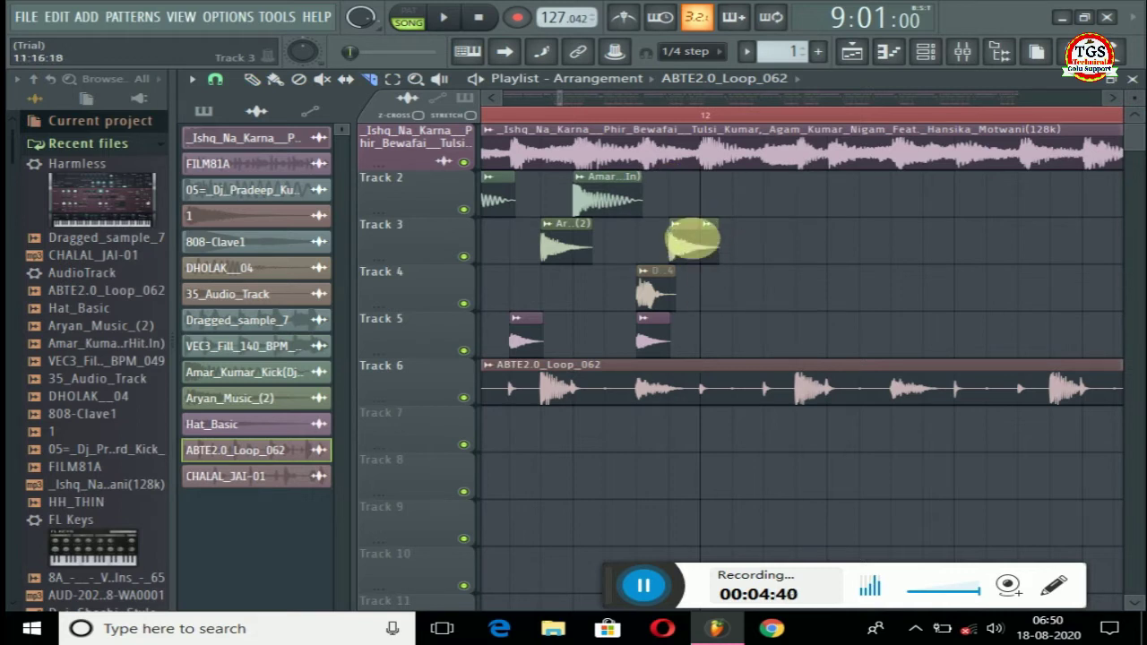
{"action": "right_click", "coordinate": [708, 241]}
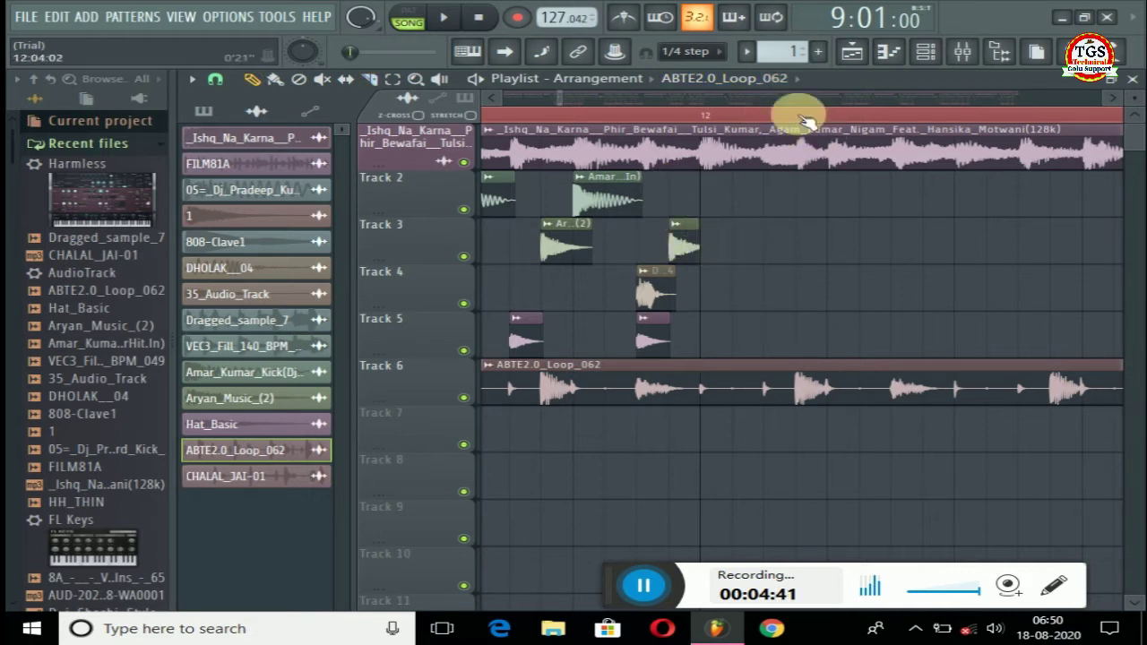
- Copy the bar 11 drum clips on Tracks 2 to 5 into bar 12, keeping them on the same tracks
{"action": "scroll", "coordinate": [806, 119], "scroll_direction": "down", "scroll_amount": 4}
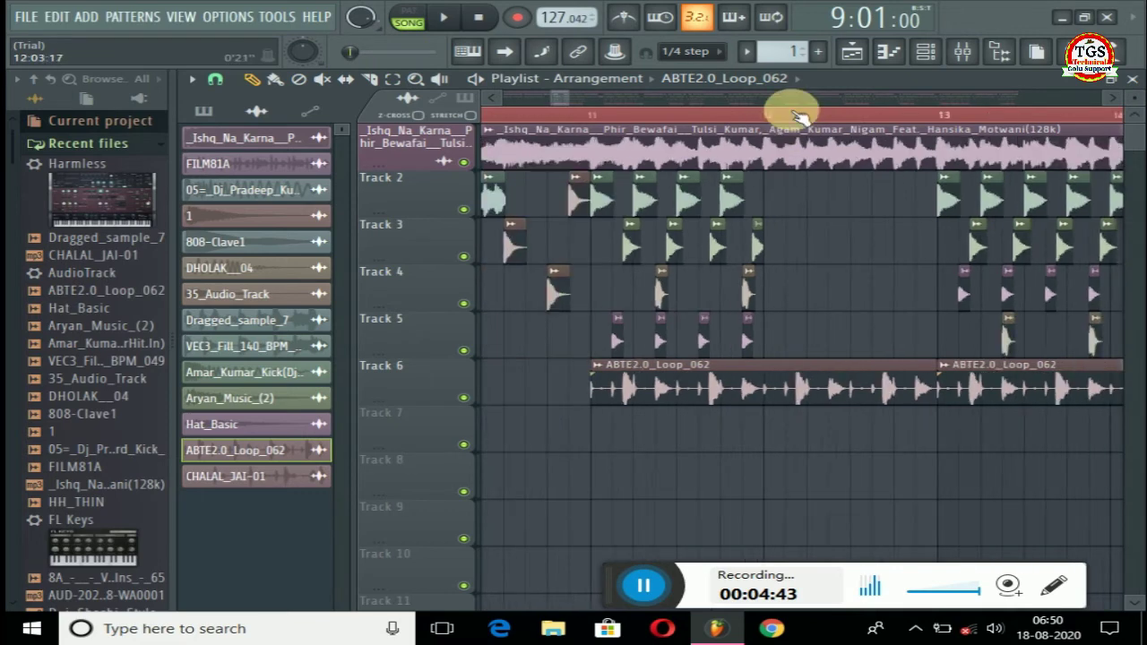
{"action": "left_click_drag", "start_coordinate": [780, 199], "coordinate": [608, 330]}
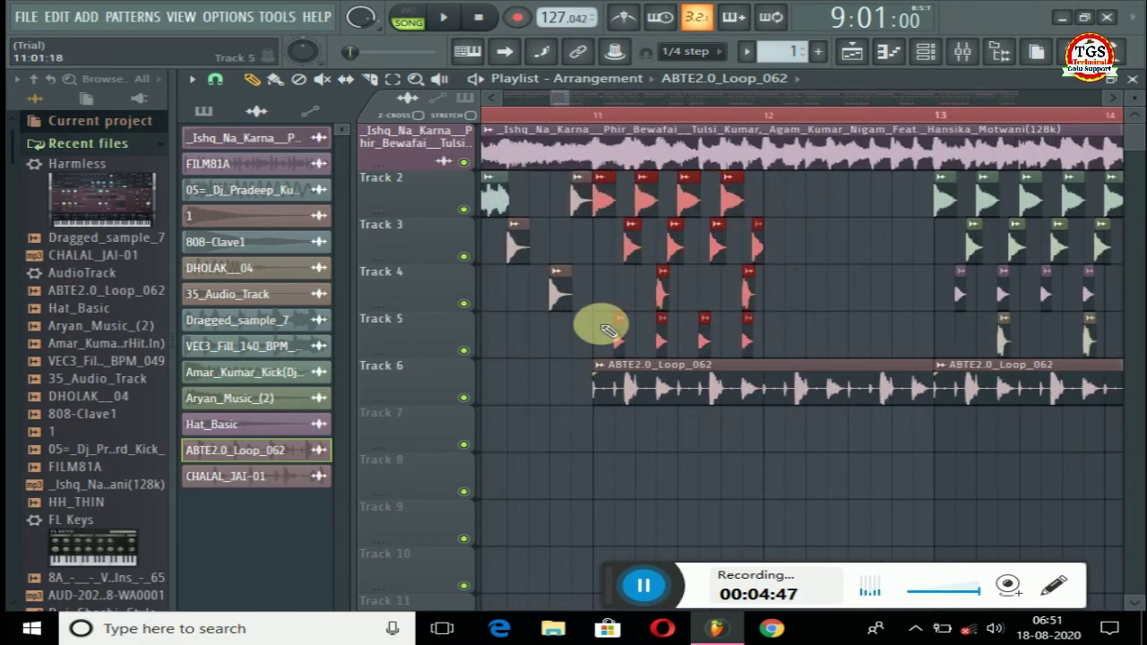
{"action": "key", "text": "ctrl+b"}
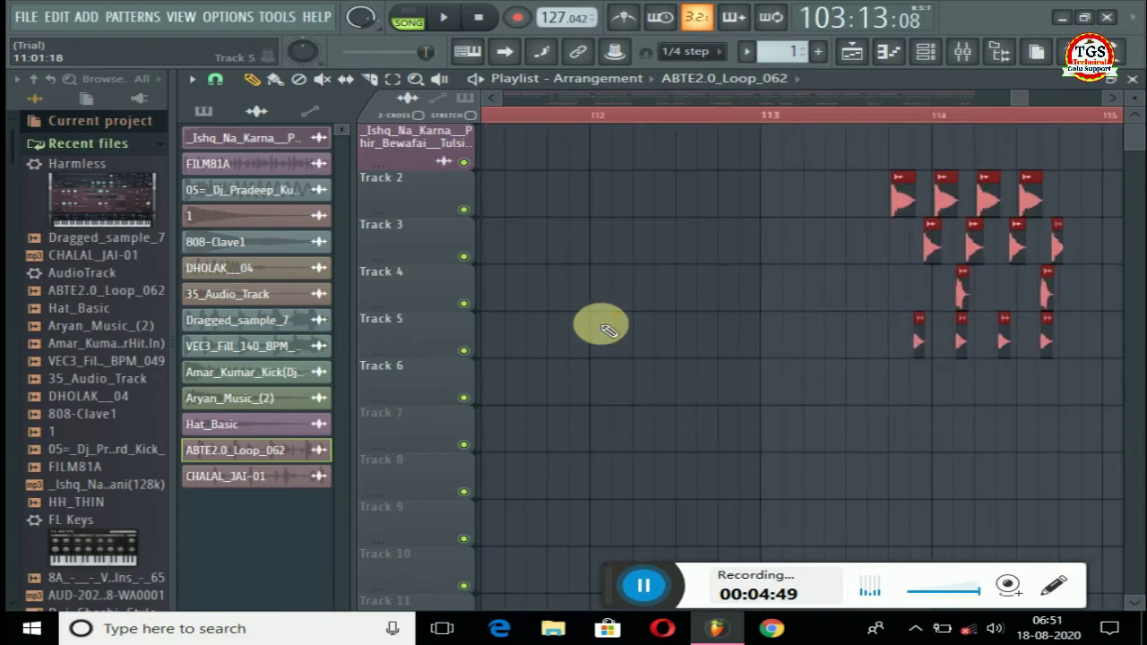
{"action": "key", "text": "ctrl+z"}
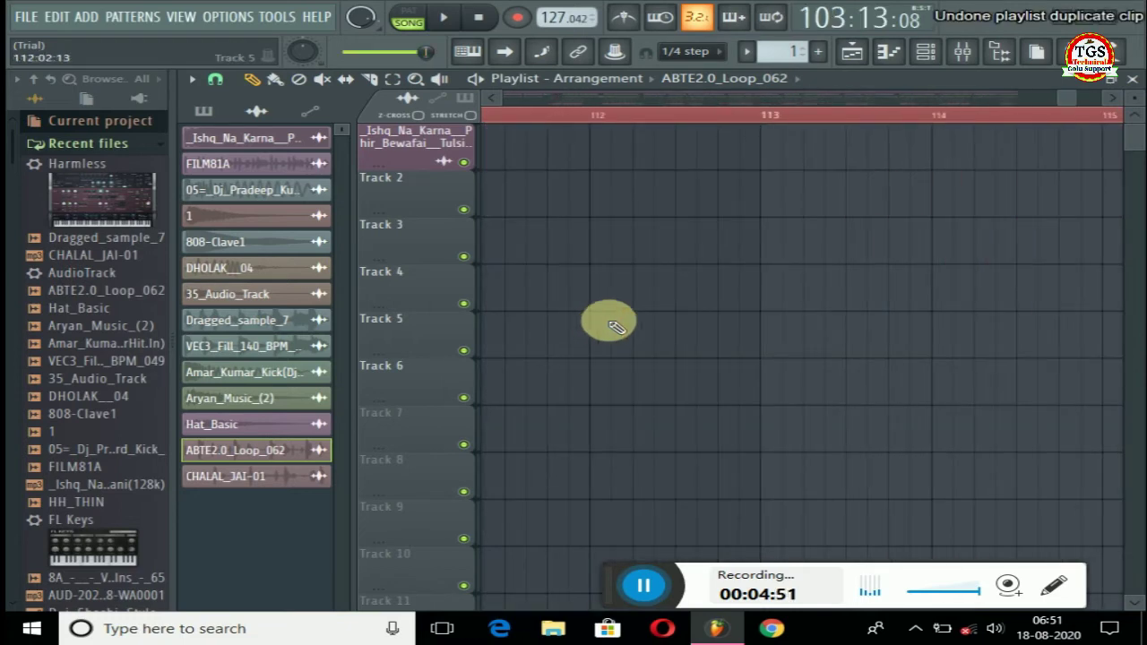
{"action": "scroll", "coordinate": [788, 125], "scroll_direction": "down", "scroll_amount": 8}
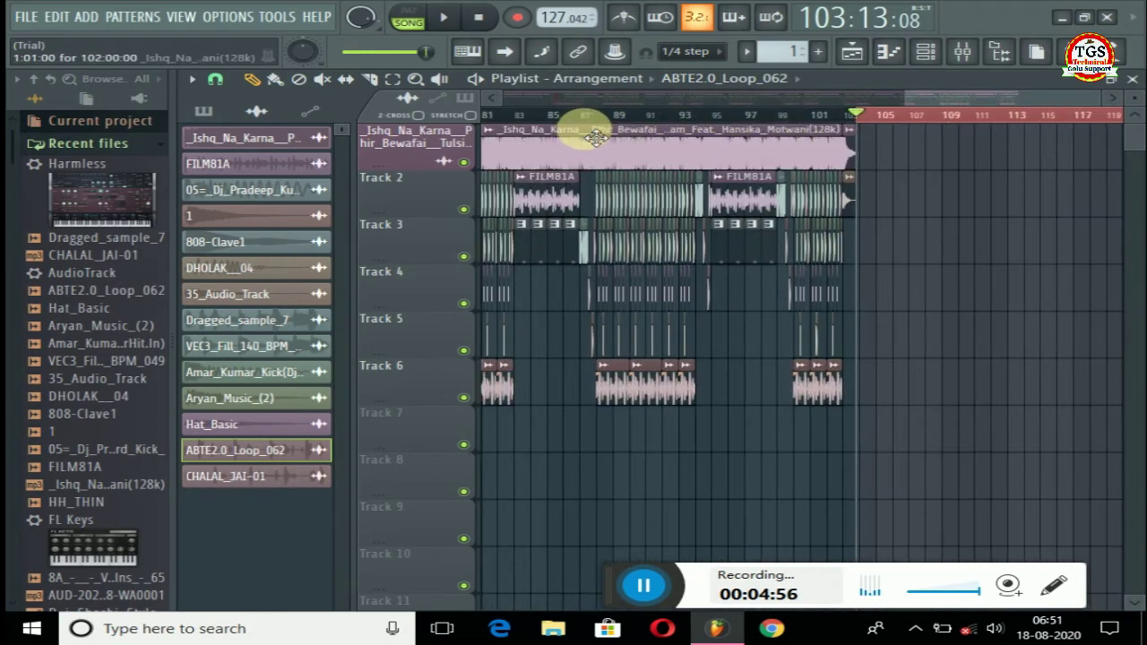
{"action": "scroll", "coordinate": [549, 103], "scroll_direction": "up", "scroll_amount": 3}
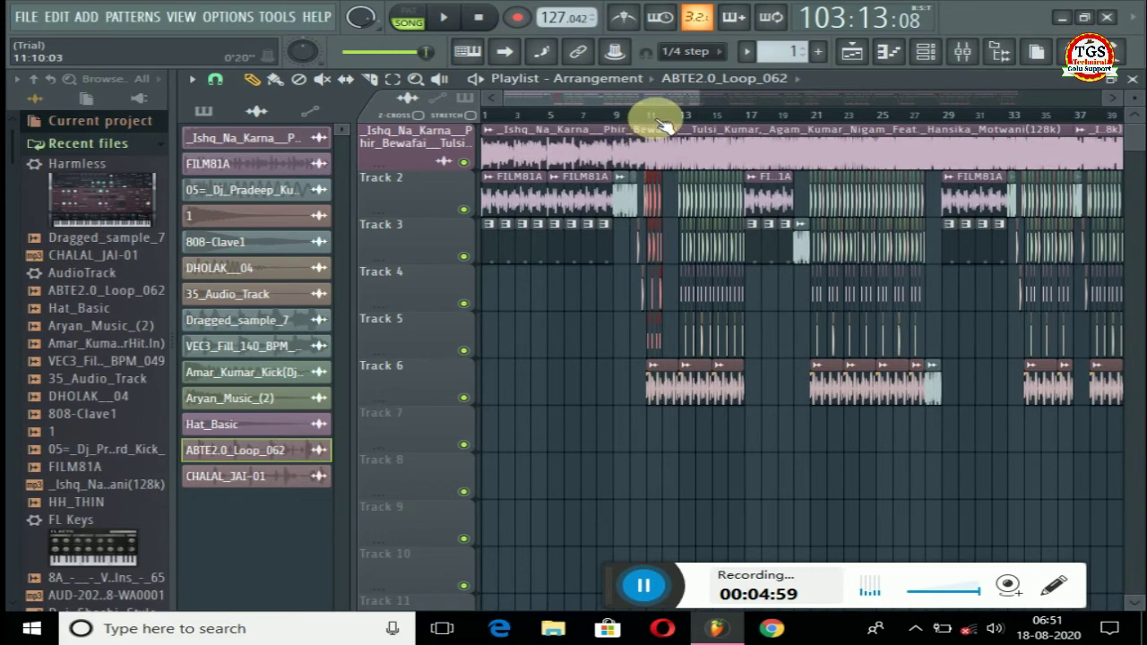
{"action": "scroll", "coordinate": [663, 125], "scroll_direction": "up", "scroll_amount": 5}
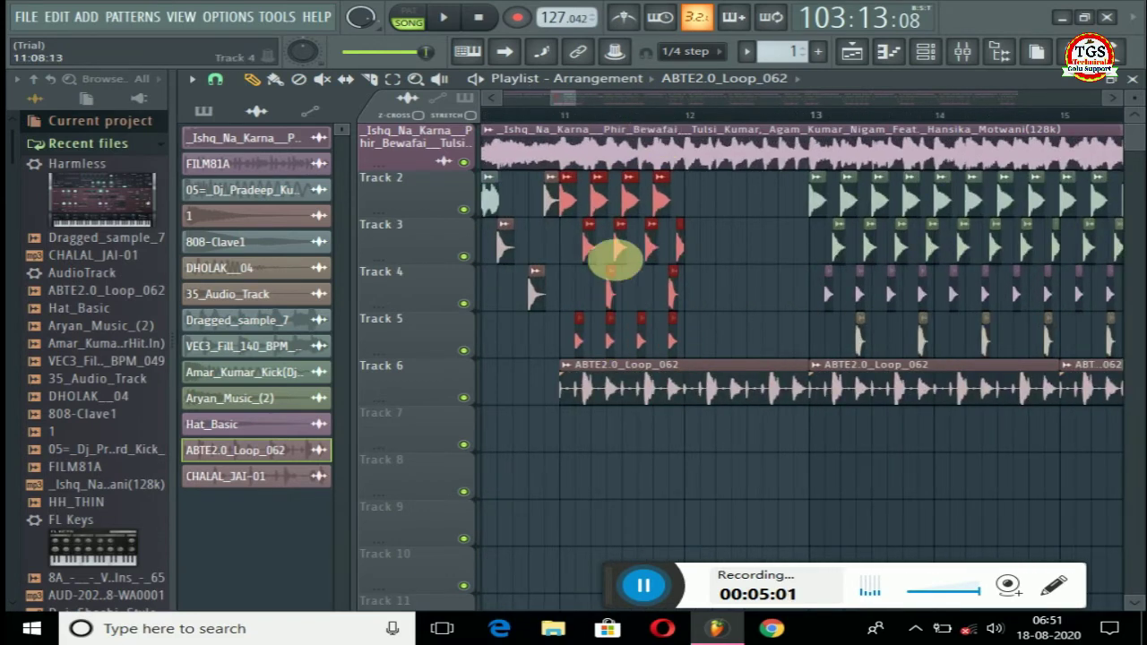
{"action": "left_click_drag", "start_coordinate": [630, 250], "coordinate": [755, 286]}
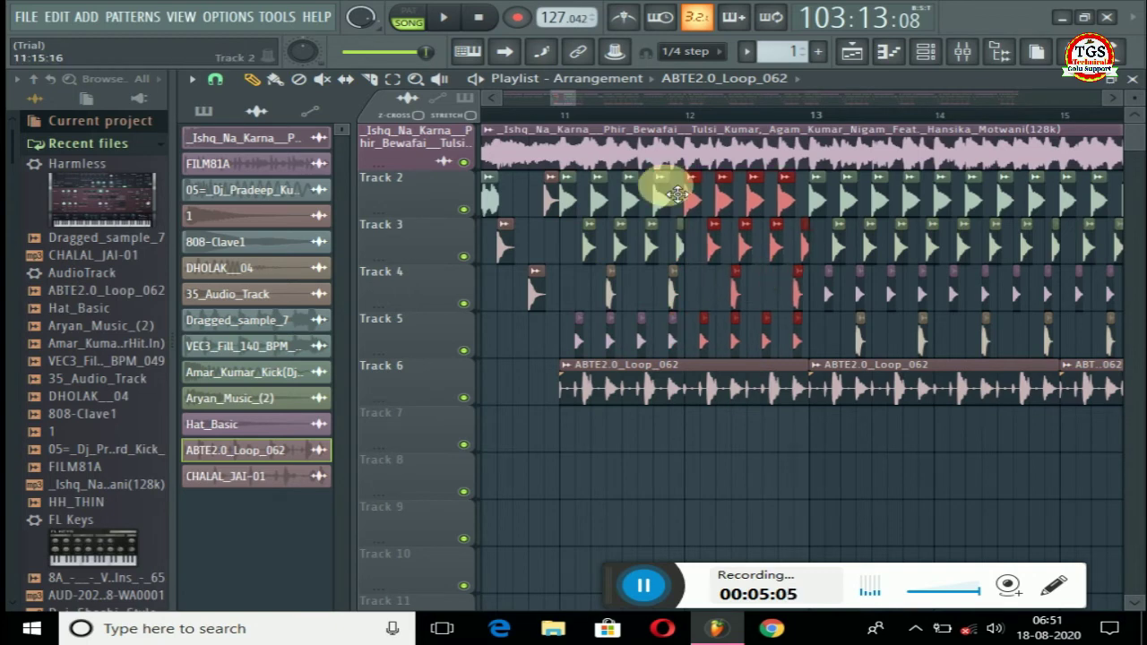
- Play the arrangement from just before bar 11 to about bar 15 to hear the rebuilt drums, and stop playback
{"action": "left_click", "coordinate": [544, 117]}
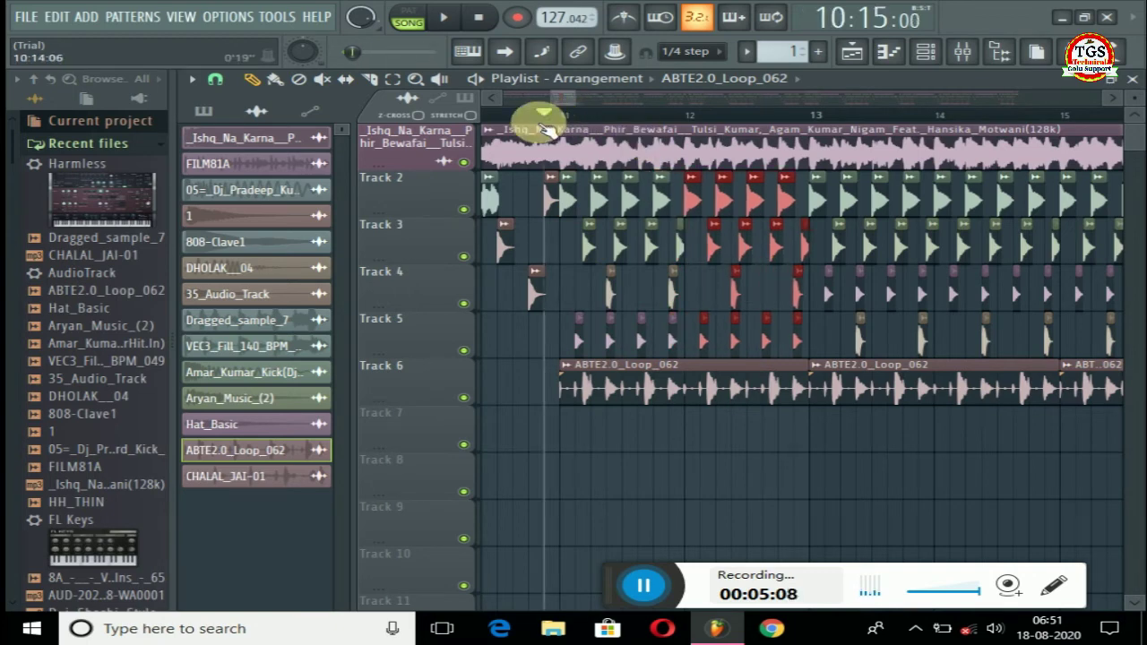
{"action": "key", "text": "space"}
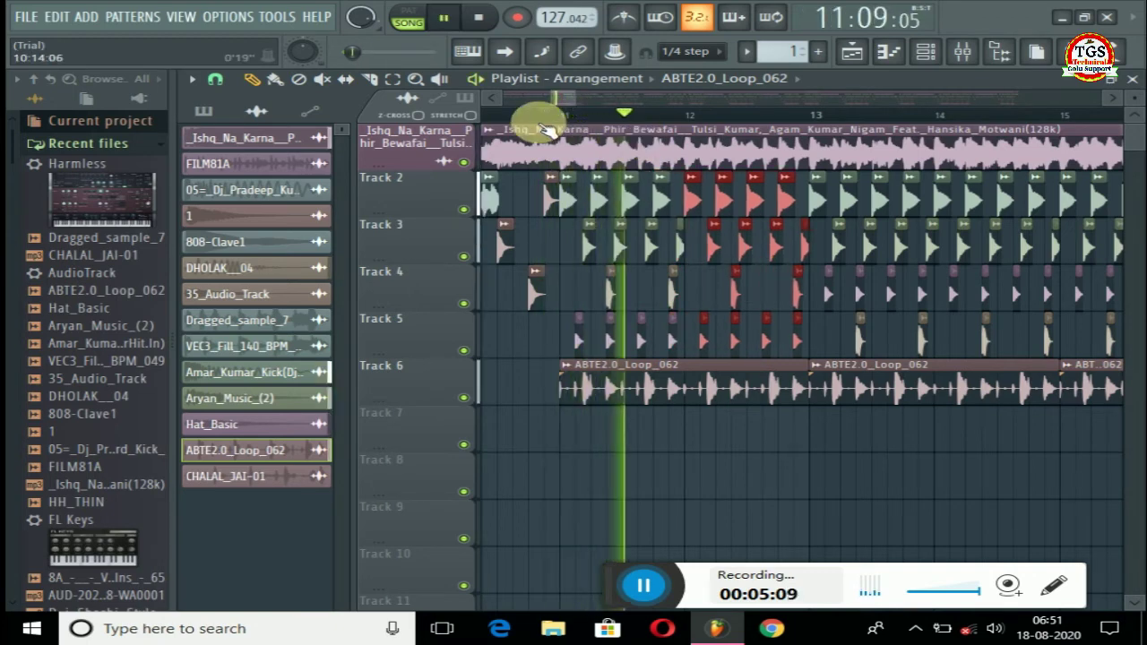
{"action": "scroll", "coordinate": [609, 112], "scroll_direction": "down", "scroll_amount": 3}
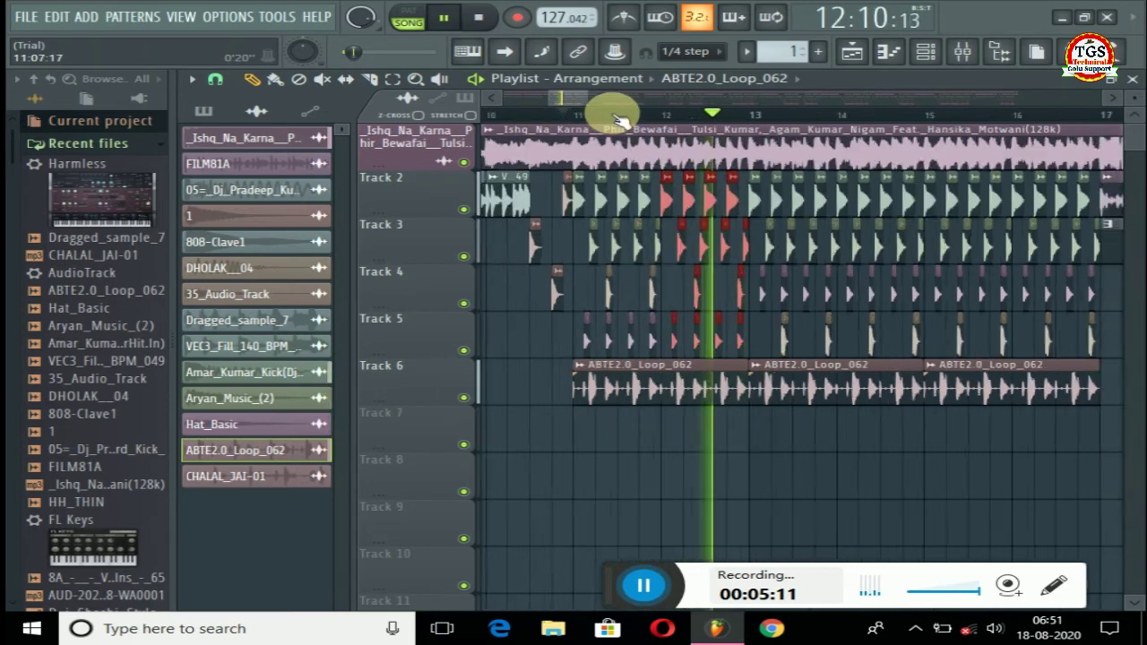
{"action": "scroll", "coordinate": [617, 119], "scroll_direction": "down", "scroll_amount": 1}
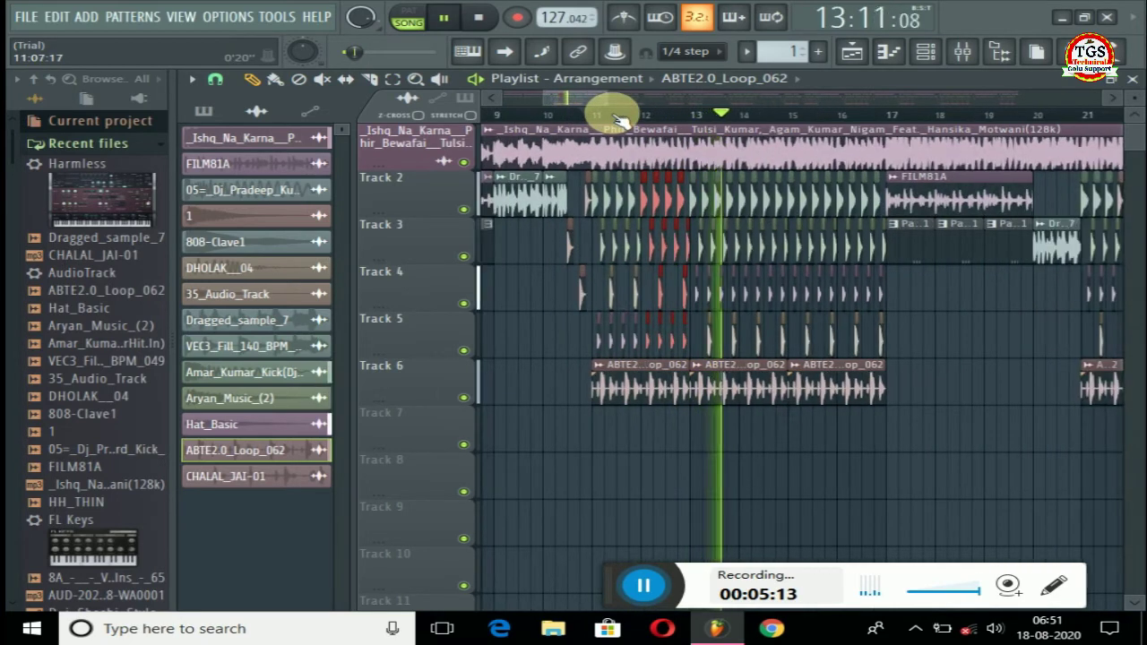
{"action": "scroll", "coordinate": [618, 119], "scroll_direction": "down", "scroll_amount": 1}
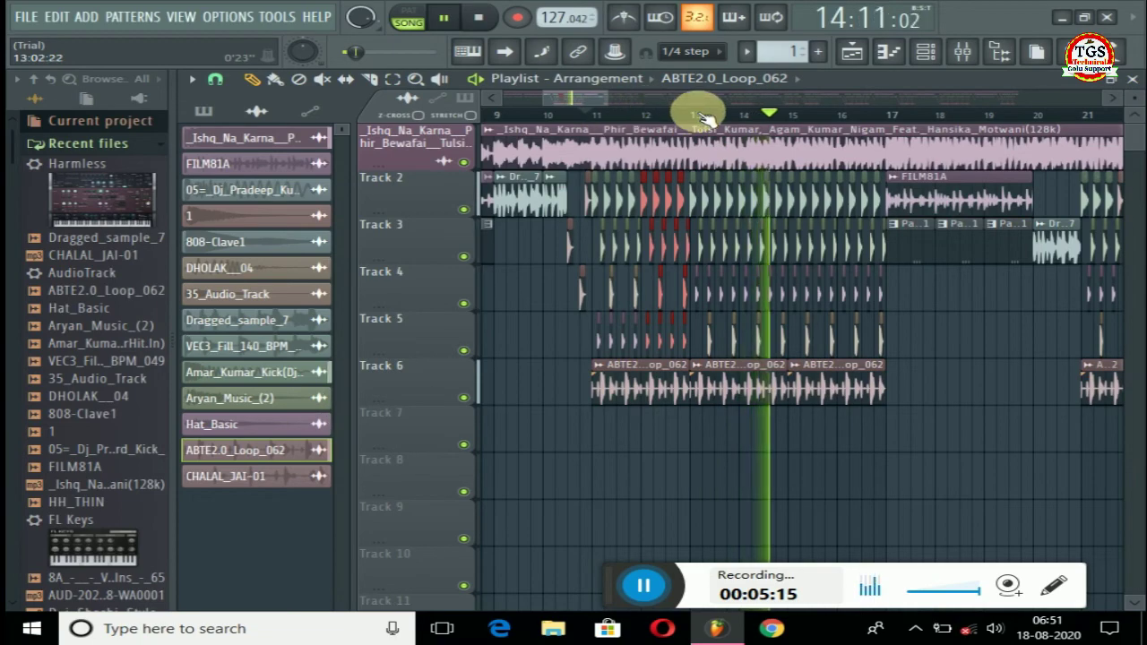
{"action": "scroll", "coordinate": [806, 114], "scroll_direction": "down", "scroll_amount": 4}
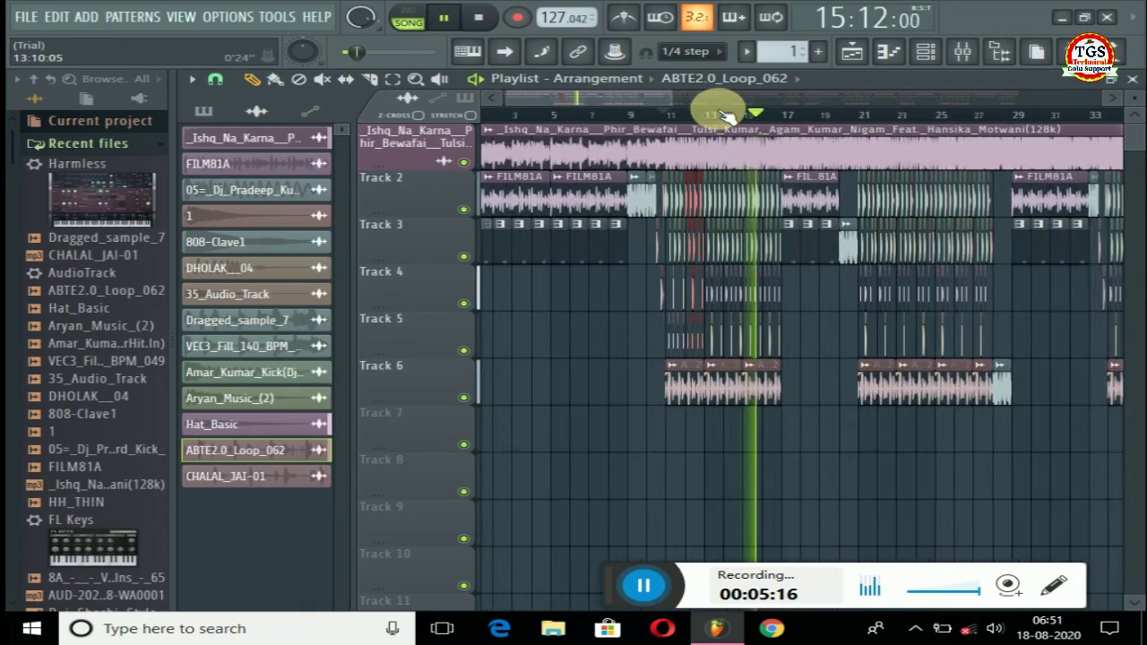
{"action": "key", "text": "space"}
- Delete most of the Ishq Na Karna song clips on Track 1 from the song's end back to bar 17
{"action": "scroll", "coordinate": [873, 115], "scroll_direction": "down", "scroll_amount": 4}
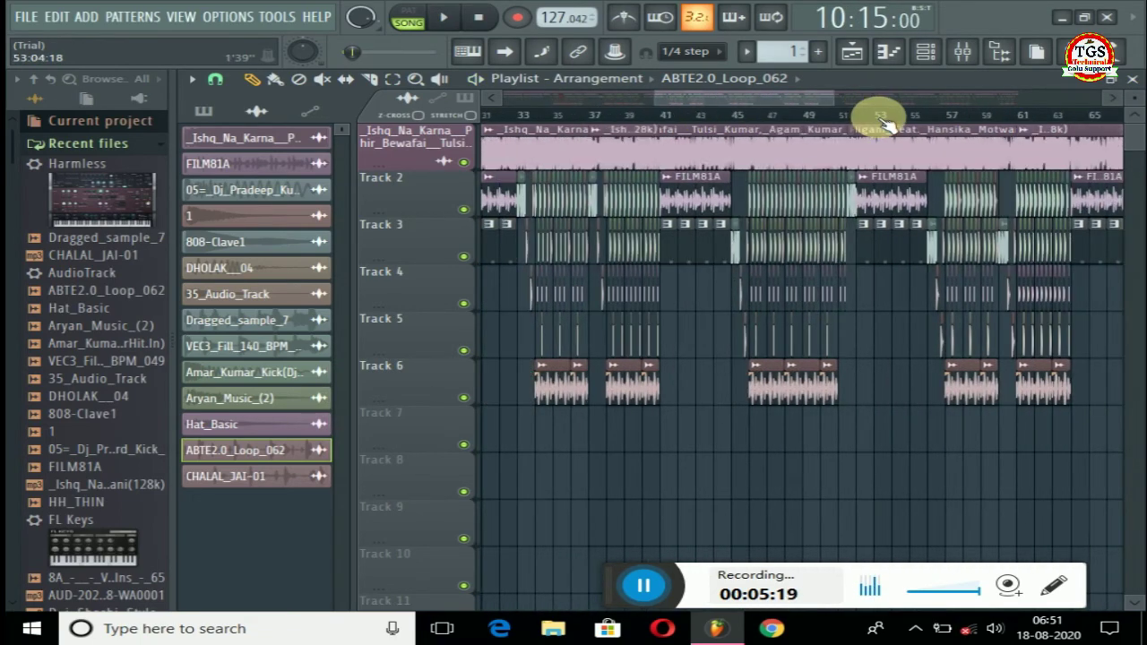
{"action": "scroll", "coordinate": [880, 118], "scroll_direction": "down", "scroll_amount": 2}
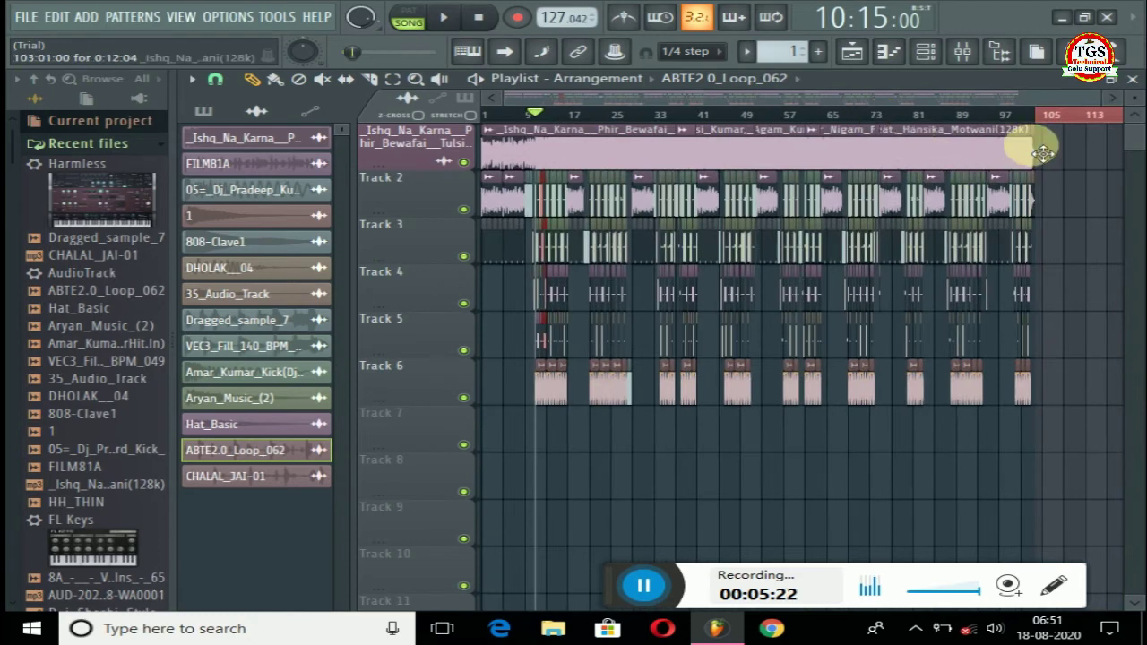
{"action": "left_click_drag", "start_coordinate": [1034, 152], "coordinate": [562, 154]}
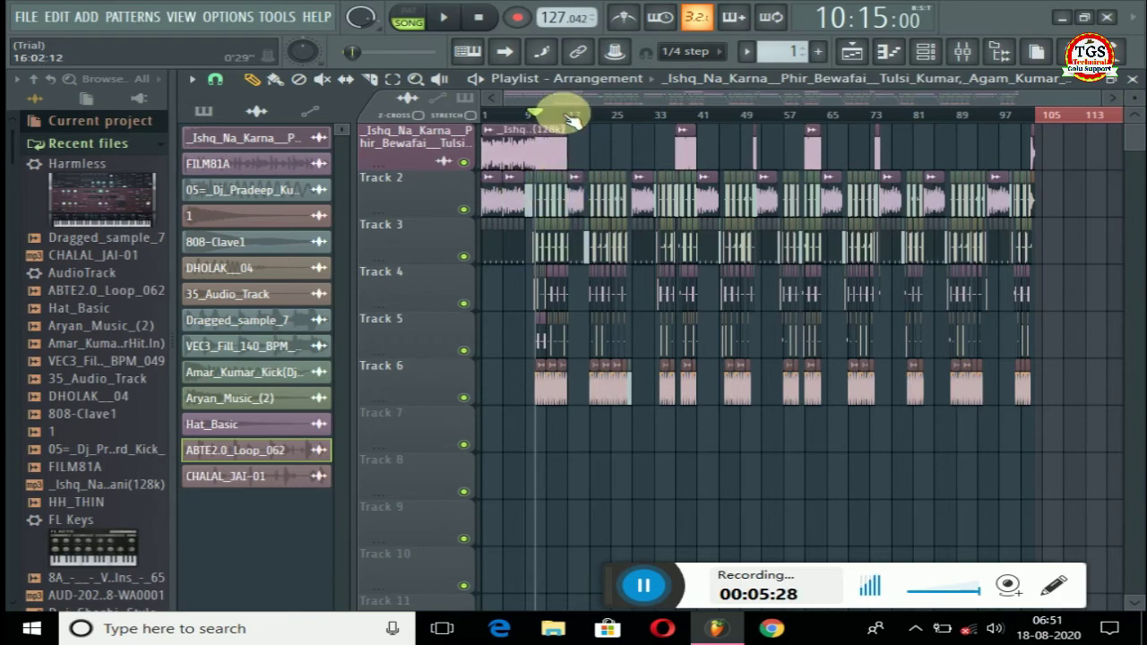
- Examine the drum arrangement around the song clip remaining on Track 1 between bars 37 and 41
{"action": "scroll", "coordinate": [572, 120], "scroll_direction": "up", "scroll_amount": 5}
{"action": "scroll", "coordinate": [573, 120], "scroll_direction": "down", "scroll_amount": 5}
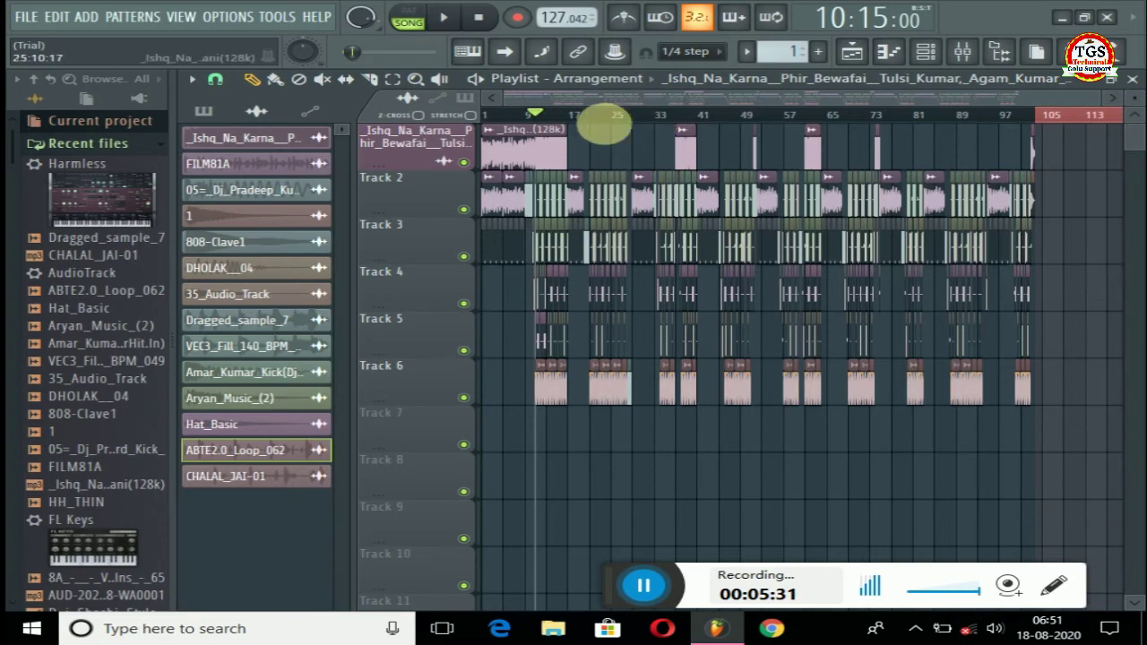
{"action": "scroll", "coordinate": [595, 120], "scroll_direction": "up", "scroll_amount": 2}
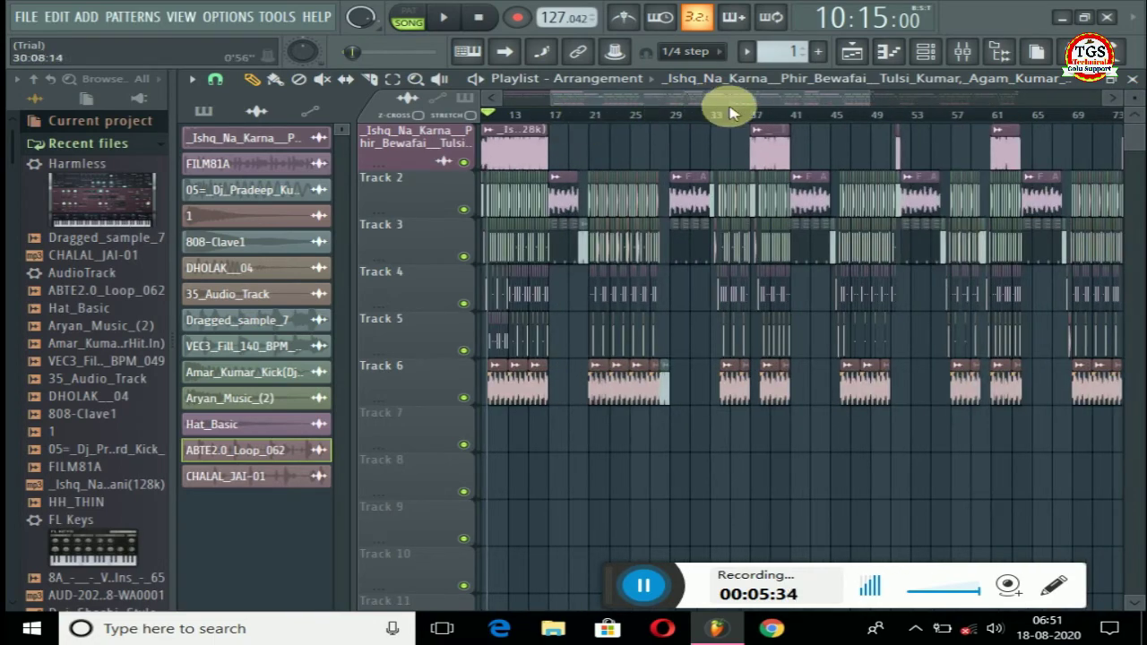
{"action": "scroll", "coordinate": [731, 114], "scroll_direction": "up", "scroll_amount": 6}
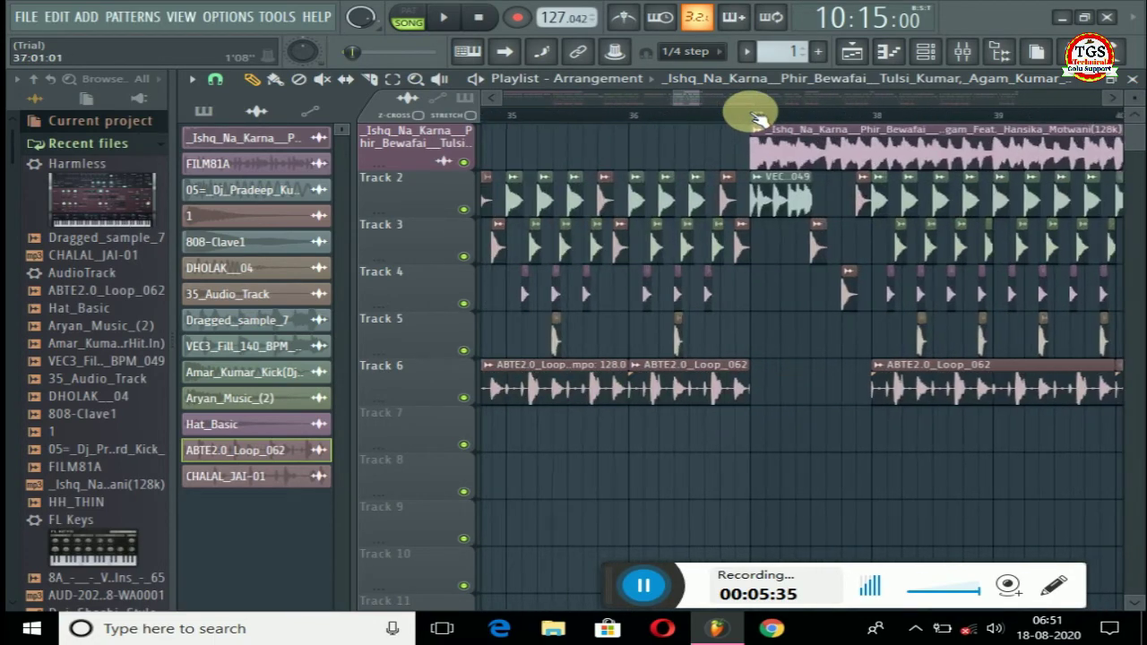
{"action": "scroll", "coordinate": [757, 116], "scroll_direction": "down", "scroll_amount": 4}
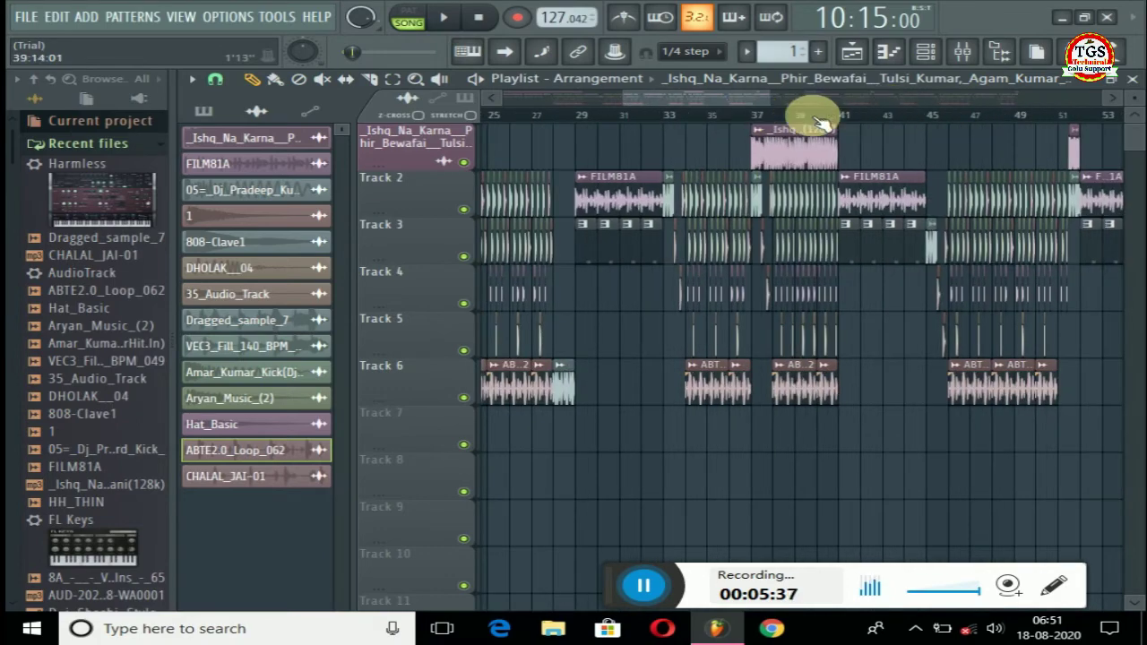
{"action": "scroll", "coordinate": [884, 117], "scroll_direction": "up", "scroll_amount": 4}
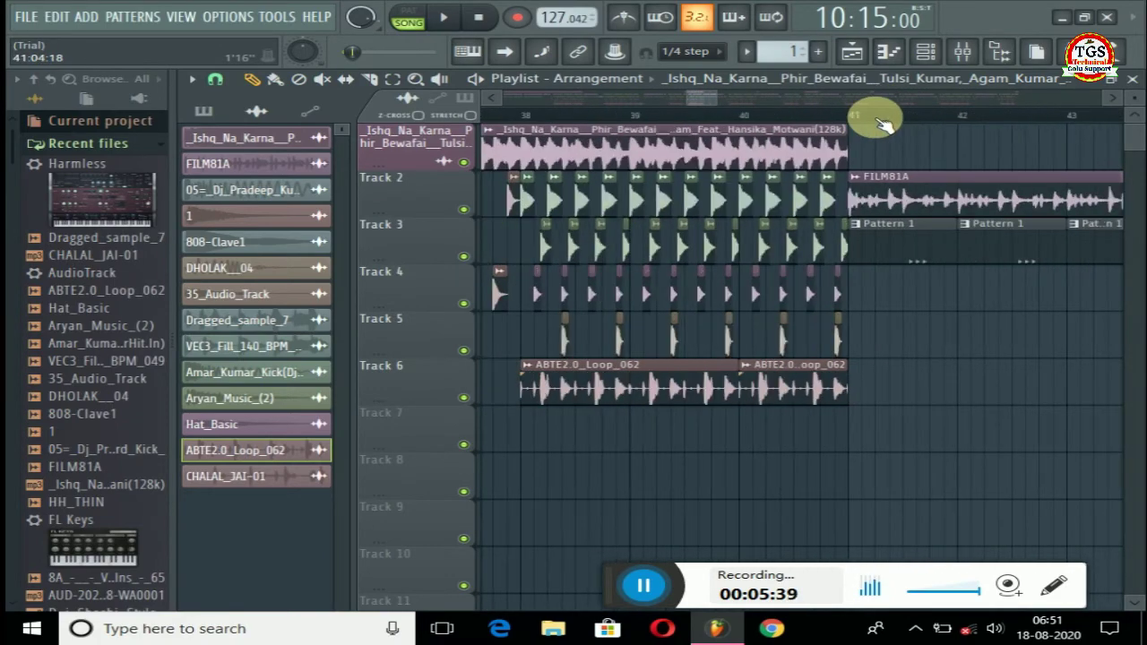
- Examine the song clips, drum sections and FILM81A breaks from bar 41 to the arrangement's end around bar 103
{"action": "scroll", "coordinate": [883, 120], "scroll_direction": "down", "scroll_amount": 6}
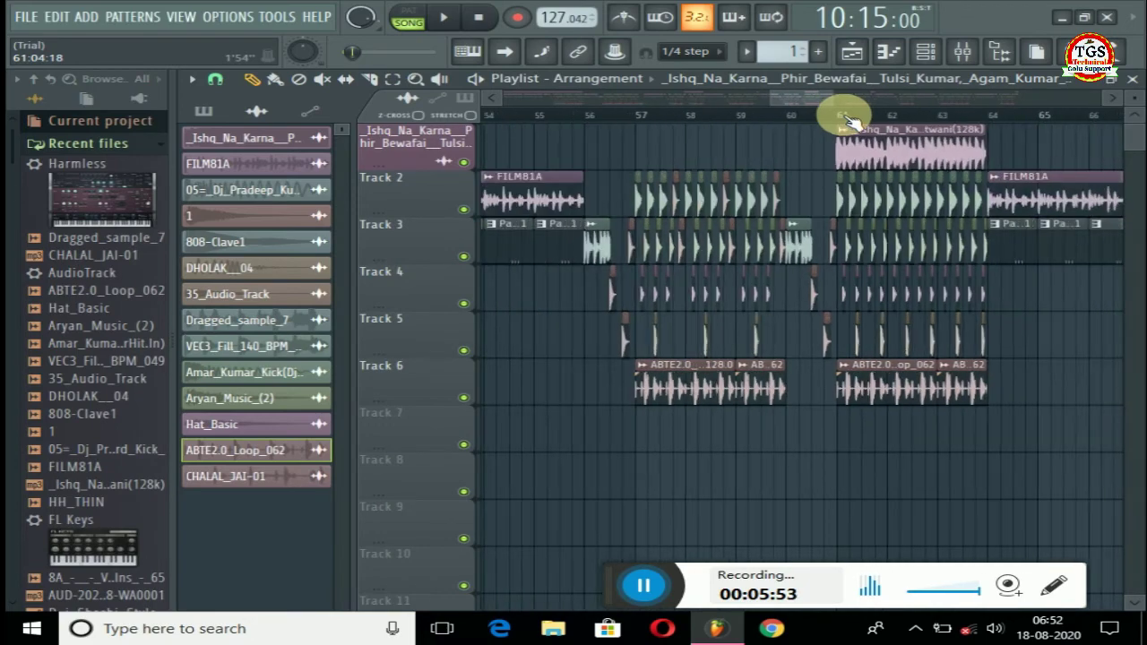
{"action": "scroll", "coordinate": [1008, 123], "scroll_direction": "up", "scroll_amount": 2}
{"action": "scroll", "coordinate": [1012, 120], "scroll_direction": "down", "scroll_amount": 10}
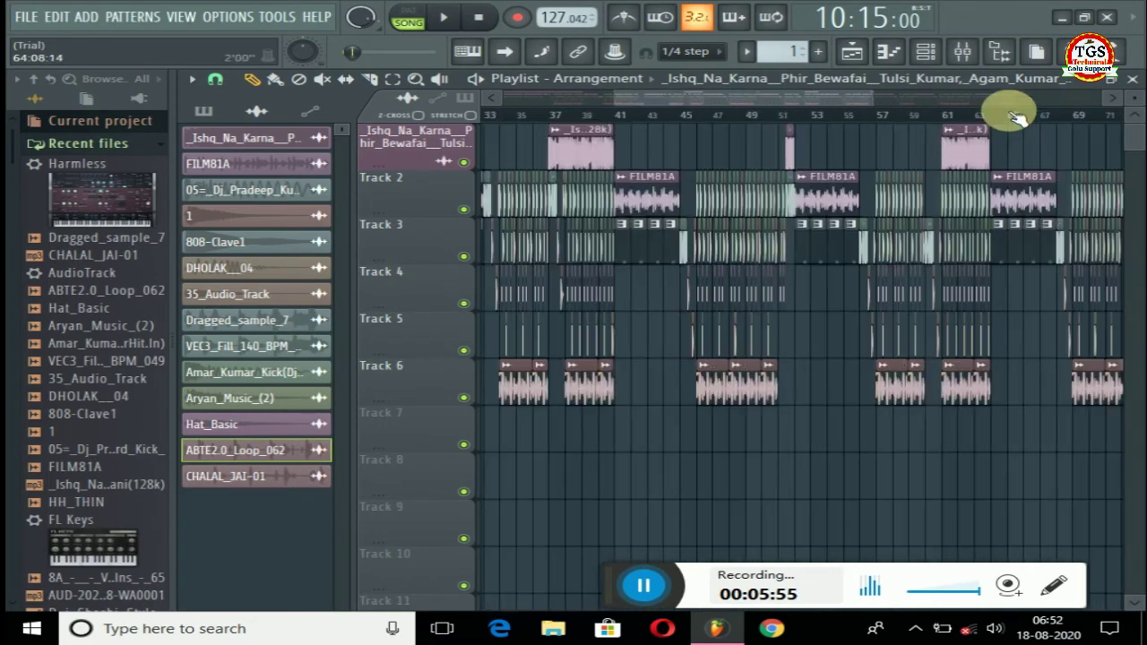
{"action": "scroll", "coordinate": [679, 130], "scroll_direction": "up", "scroll_amount": 10}
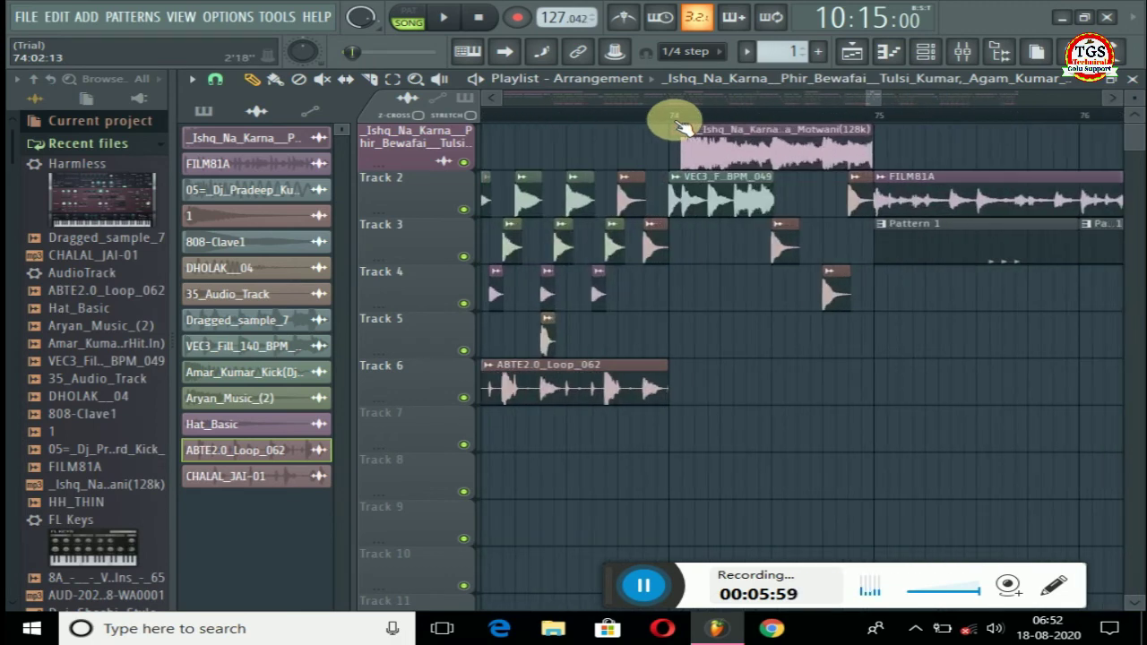
{"action": "scroll", "coordinate": [679, 130], "scroll_direction": "down", "scroll_amount": 6}
{"action": "scroll", "coordinate": [869, 116], "scroll_direction": "up", "scroll_amount": 3}
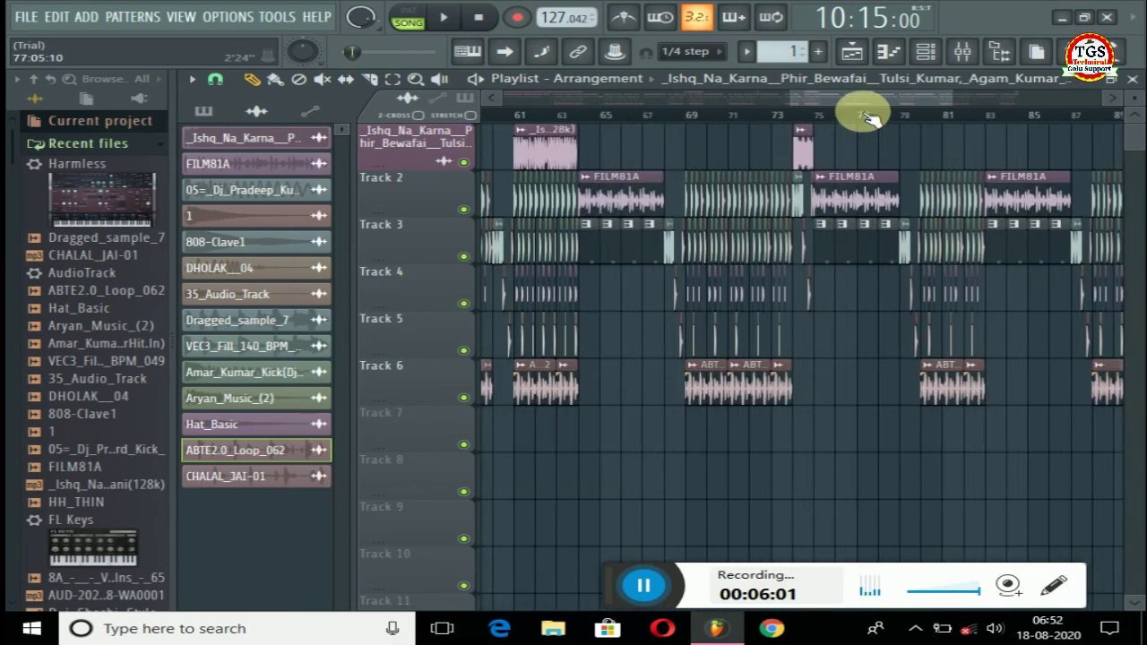
{"action": "scroll", "coordinate": [864, 113], "scroll_direction": "down", "scroll_amount": 1}
{"action": "left_click", "coordinate": [1084, 99]}
{"action": "scroll", "coordinate": [797, 120], "scroll_direction": "up", "scroll_amount": 2}
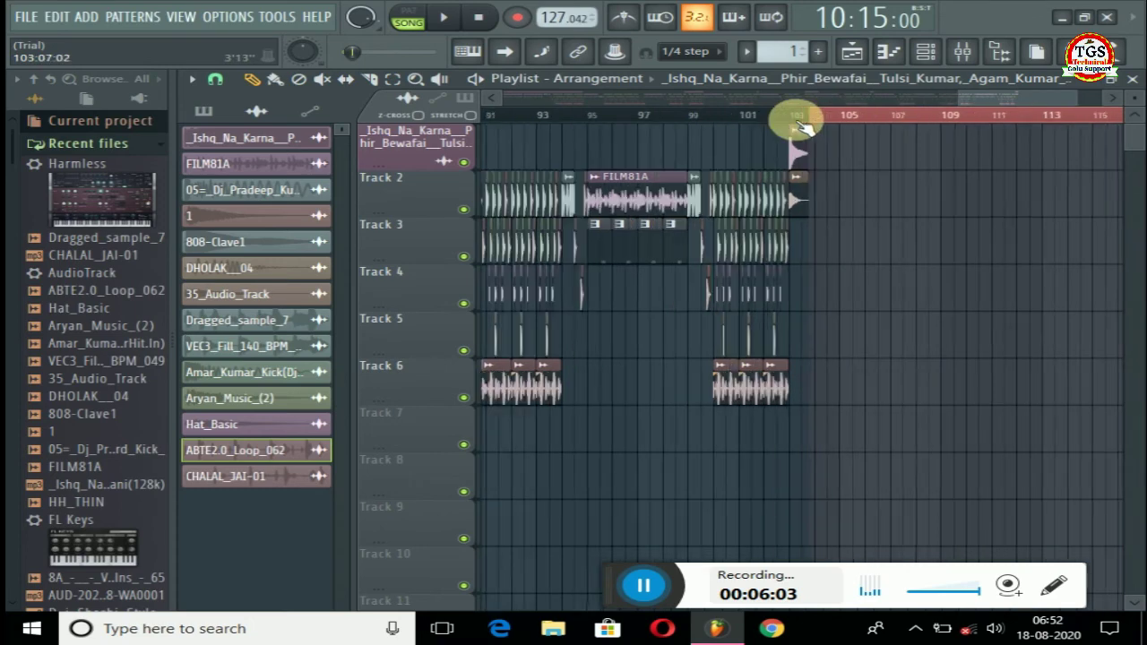
{"action": "scroll", "coordinate": [800, 126], "scroll_direction": "down", "scroll_amount": 4}
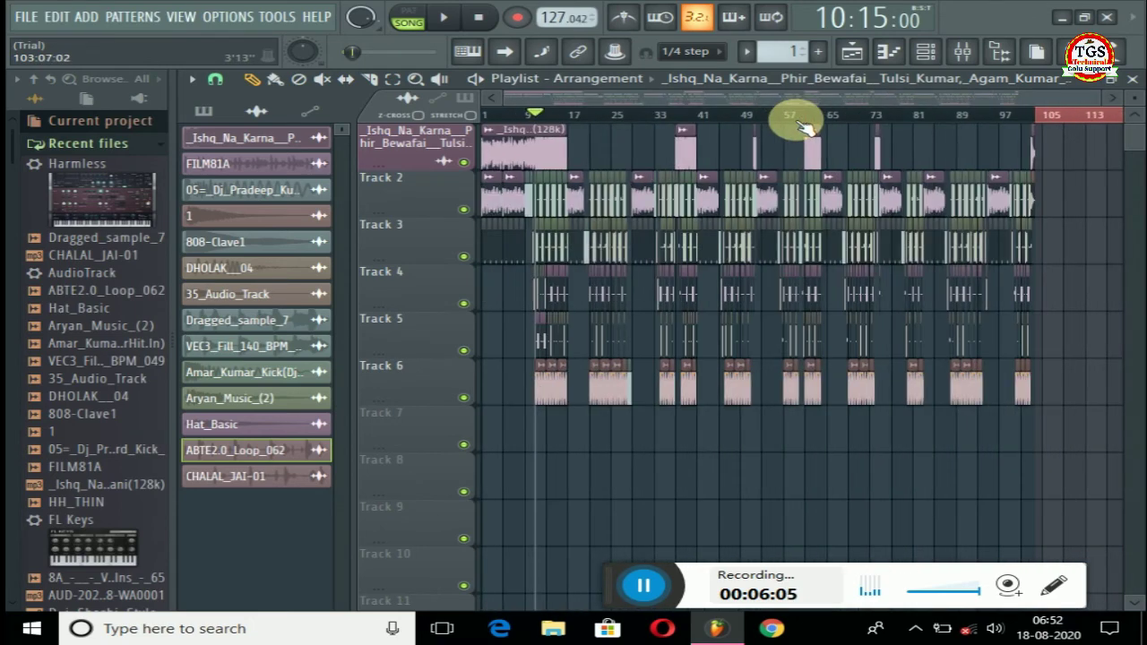
- Sweep the playhead from bar 112, past the last clips, back to the arrangement's start at bar 1
{"action": "left_click", "coordinate": [1086, 118]}
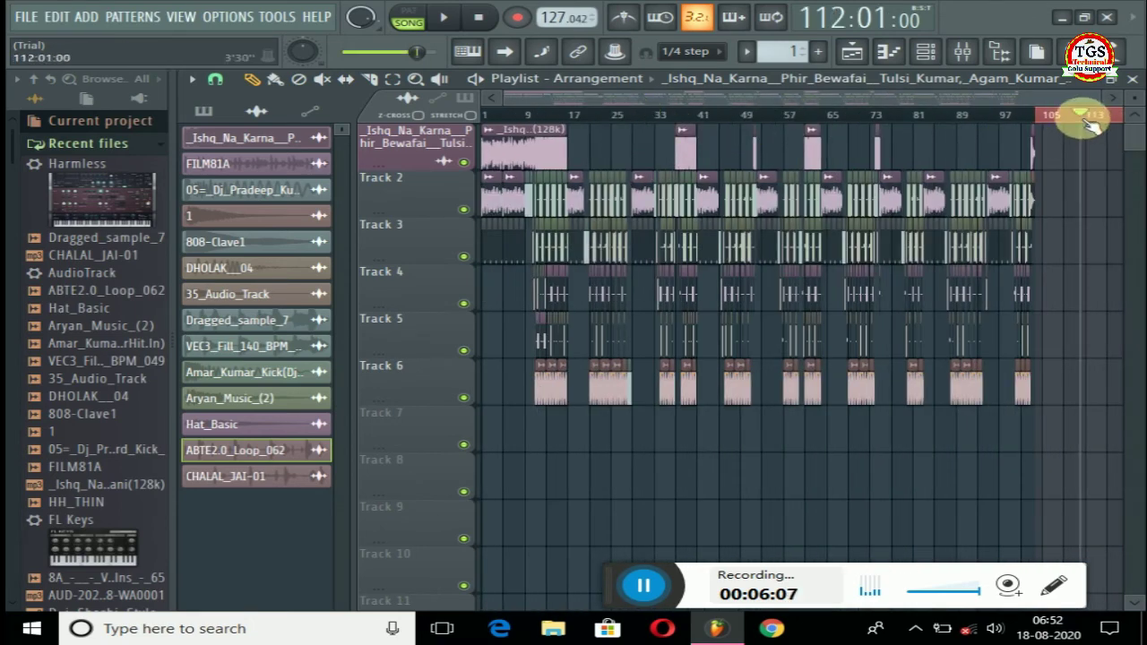
{"action": "left_click_drag", "start_coordinate": [1087, 118], "coordinate": [475, 116]}
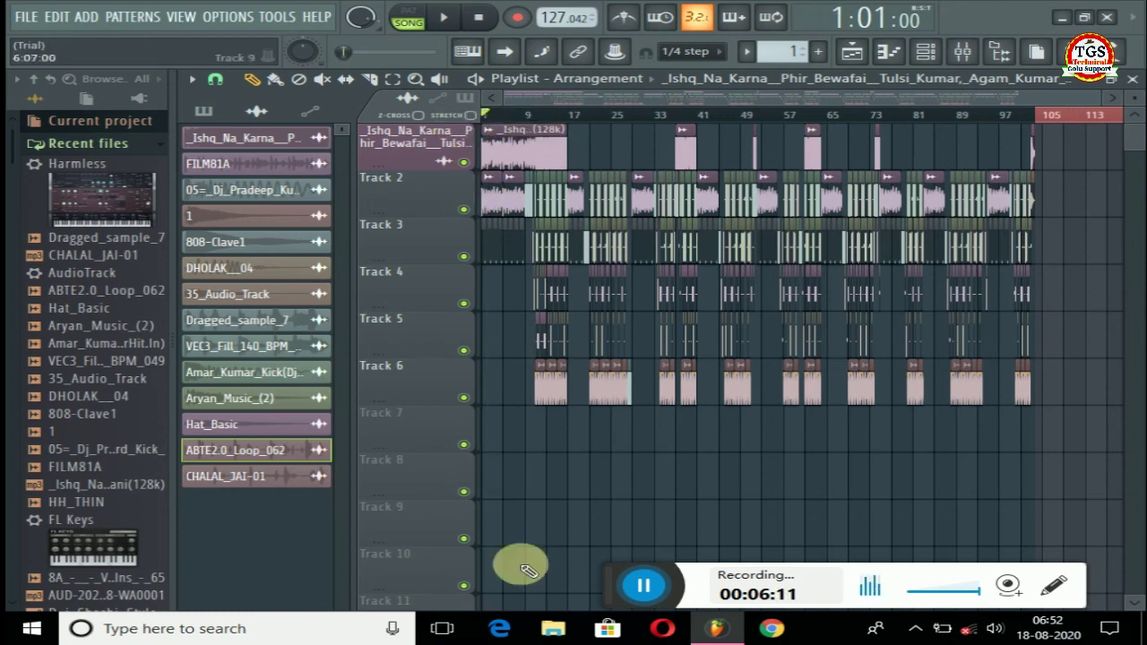
{"action": "left_click_drag", "start_coordinate": [635, 586], "coordinate": [315, 534]}
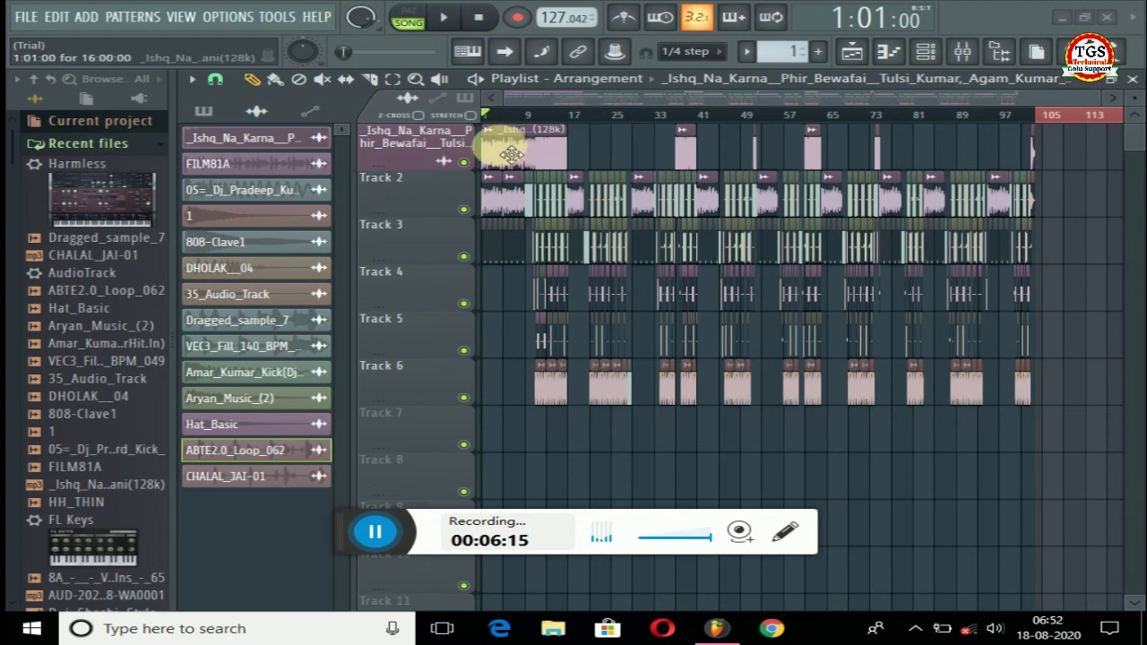
- Play the arrangement from about bar 3, continue listening from bar 16 into the FILM81A section at bar 18, and stop playback
{"action": "left_click", "coordinate": [497, 117]}
{"action": "key", "text": "space"}
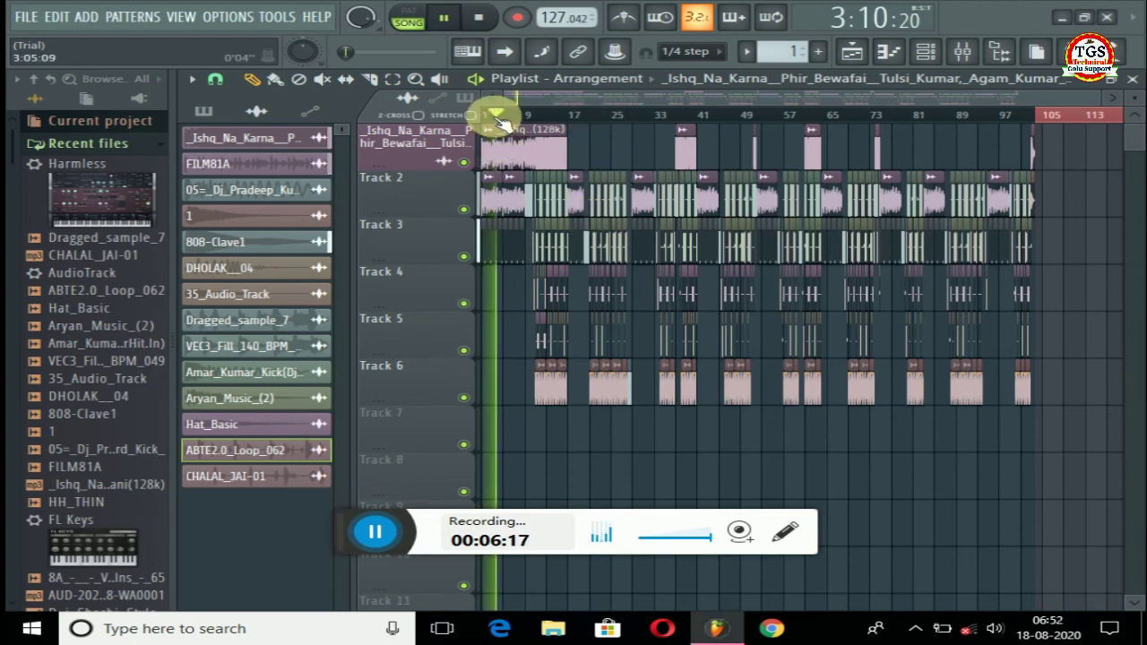
{"action": "scroll", "coordinate": [568, 120], "scroll_direction": "up", "scroll_amount": 4}
{"action": "scroll", "coordinate": [568, 124], "scroll_direction": "up", "scroll_amount": 2}
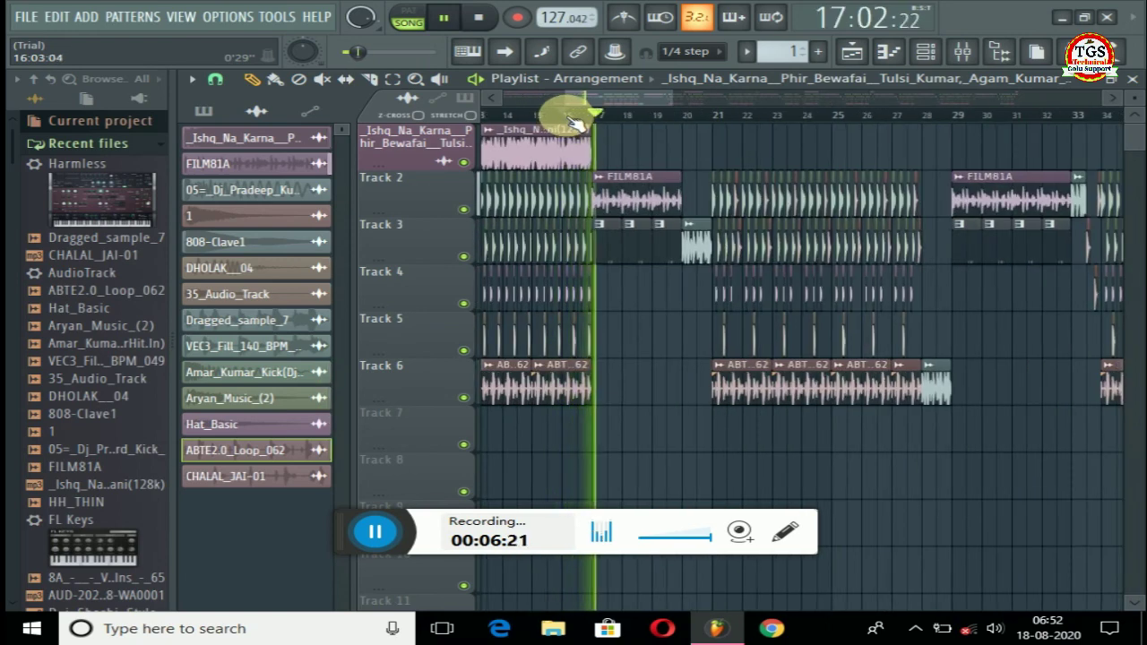
{"action": "scroll", "coordinate": [573, 121], "scroll_direction": "down", "scroll_amount": 1}
{"action": "scroll", "coordinate": [573, 121], "scroll_direction": "down", "scroll_amount": 3}
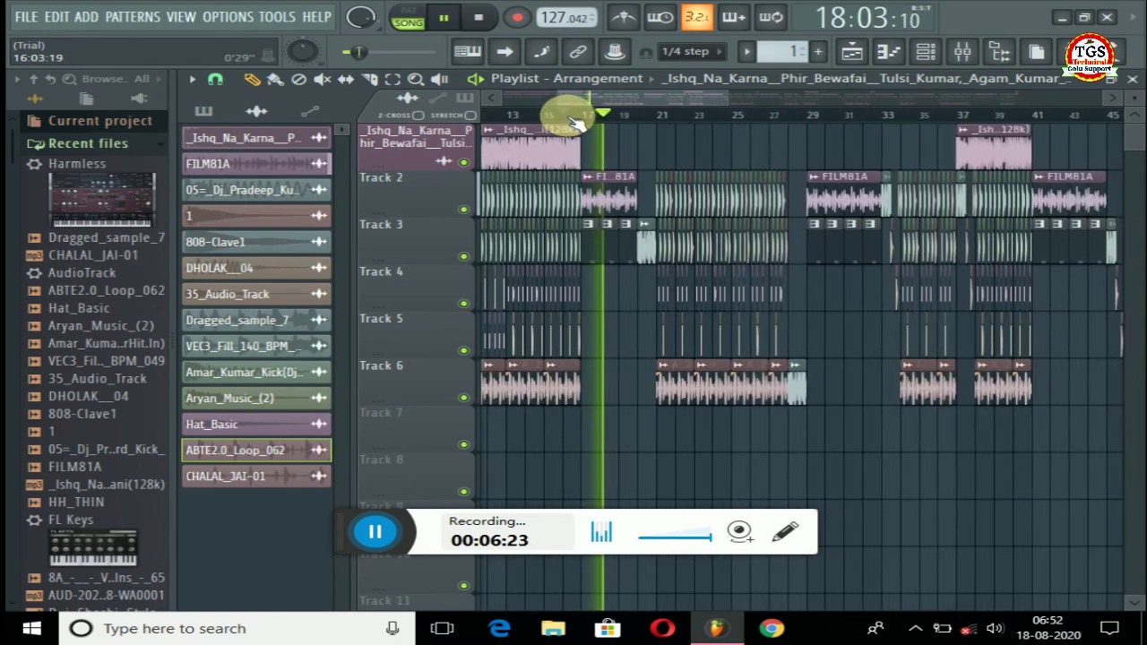
{"action": "key", "text": "space"}
{"action": "scroll", "coordinate": [573, 121], "scroll_direction": "down", "scroll_amount": 2}
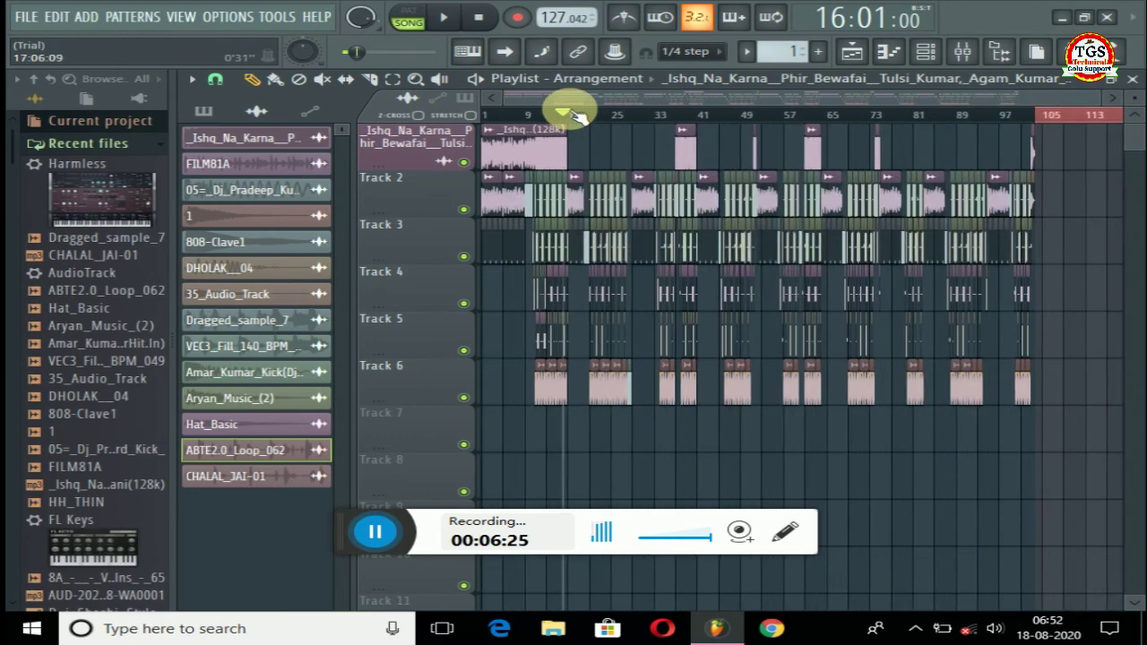
{"action": "left_click", "coordinate": [383, 535]}
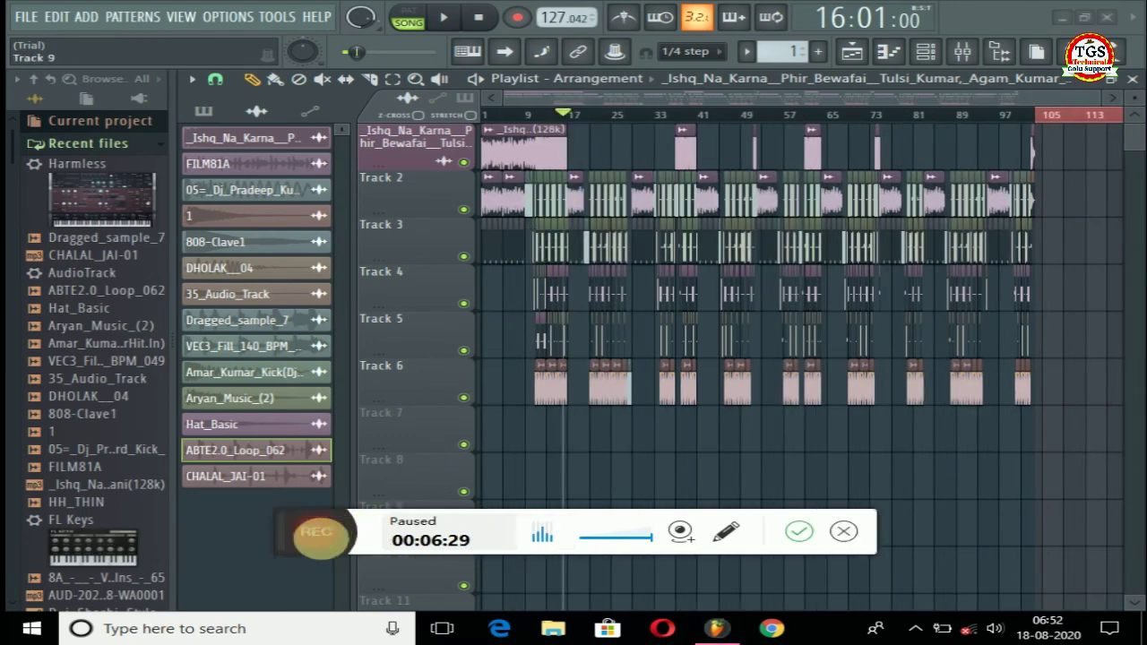
{"action": "left_click", "coordinate": [323, 543]}
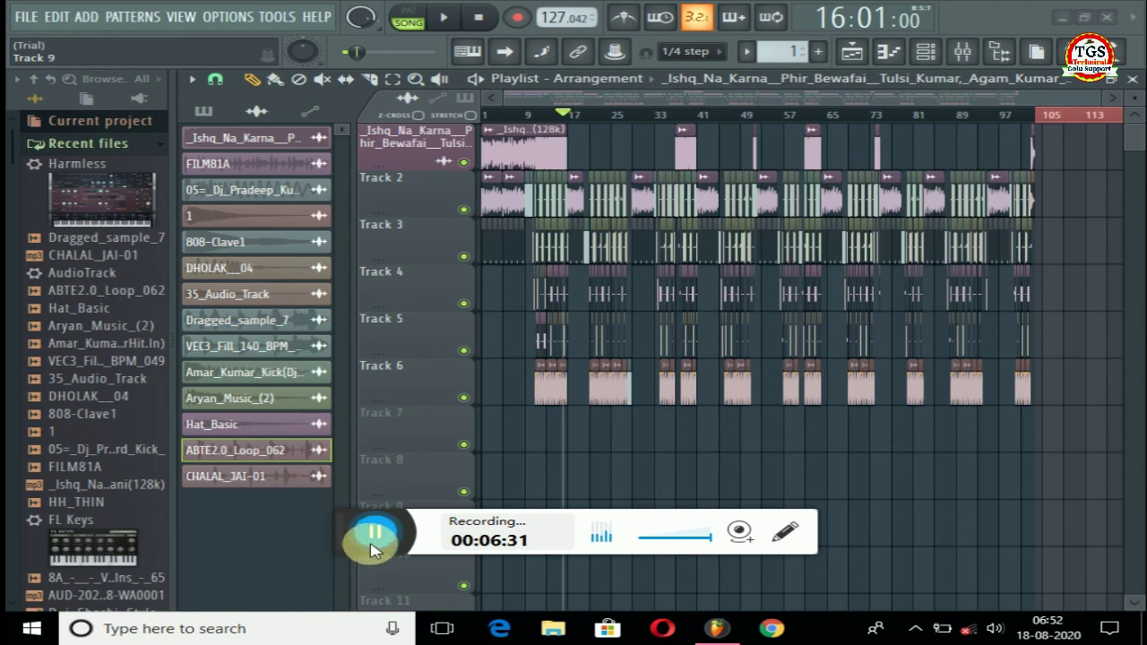